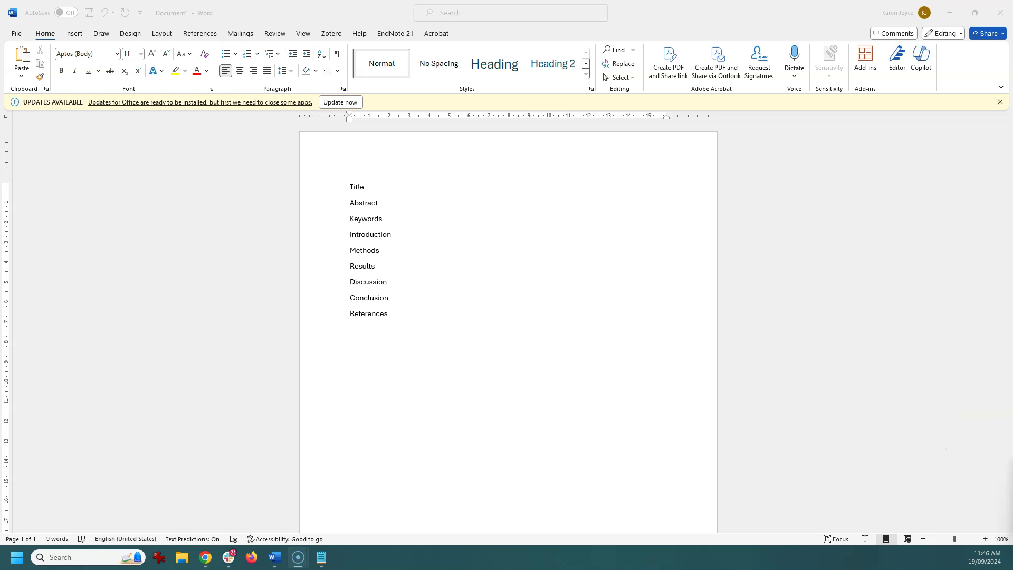
Step: Minimize the headline analyzer browser window to return to the Word report outline
key("alt+Tab")
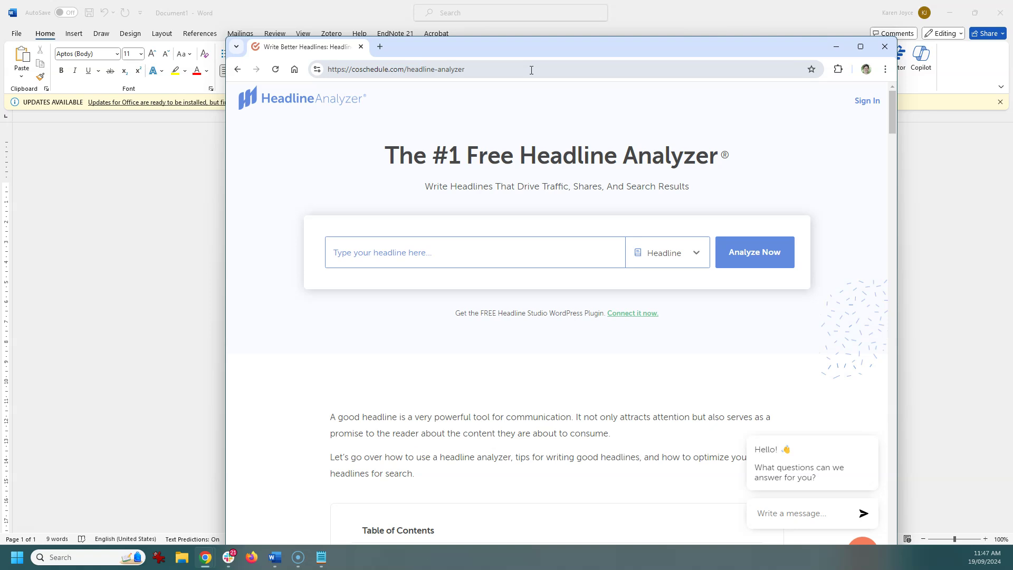
left_click(834, 47)
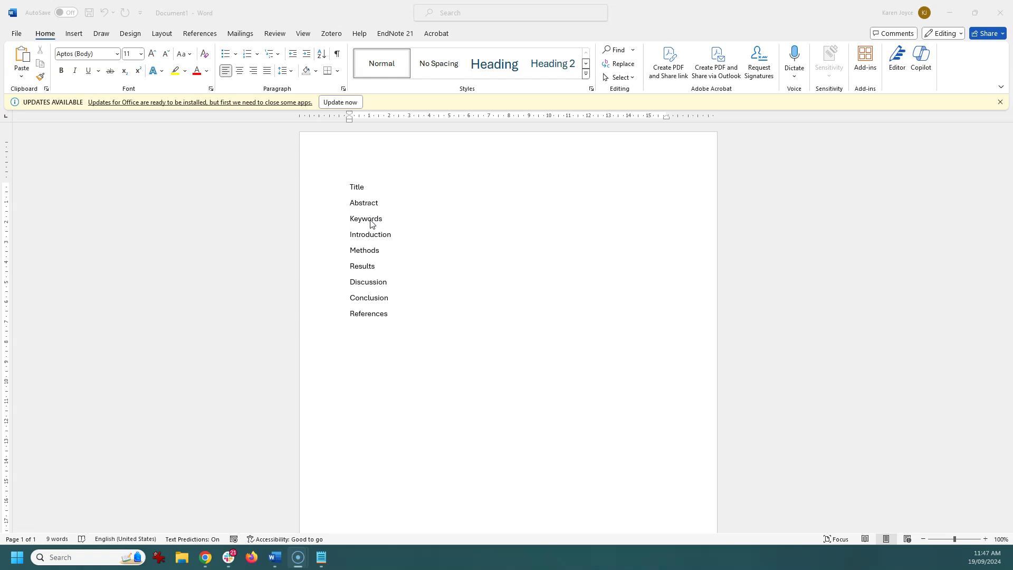
left_click(370, 219)
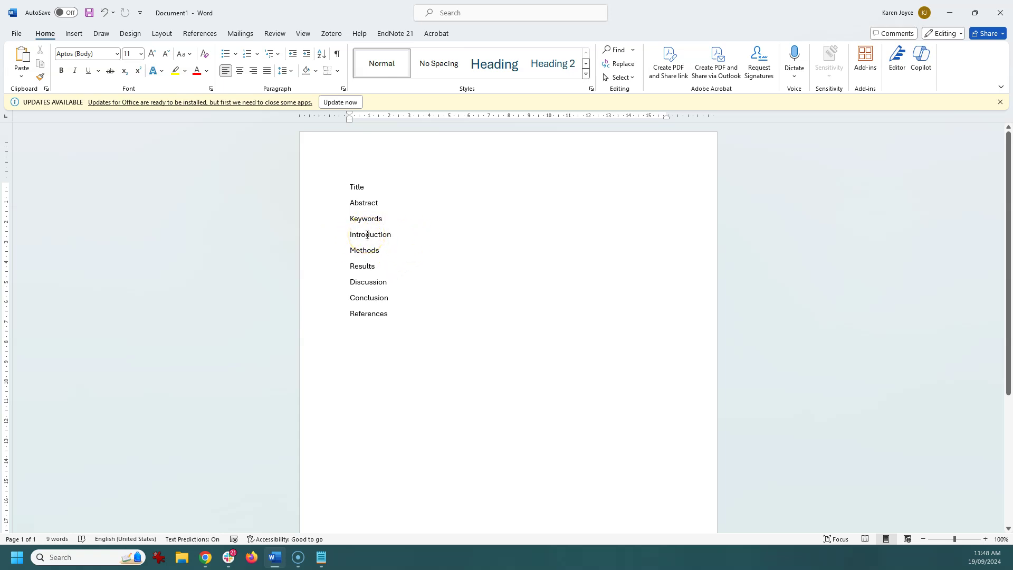
Step: Give Introduction heading-linked multilevel numbering, 11 pt bold, and update Heading 1 to match it
double_click(367, 235)
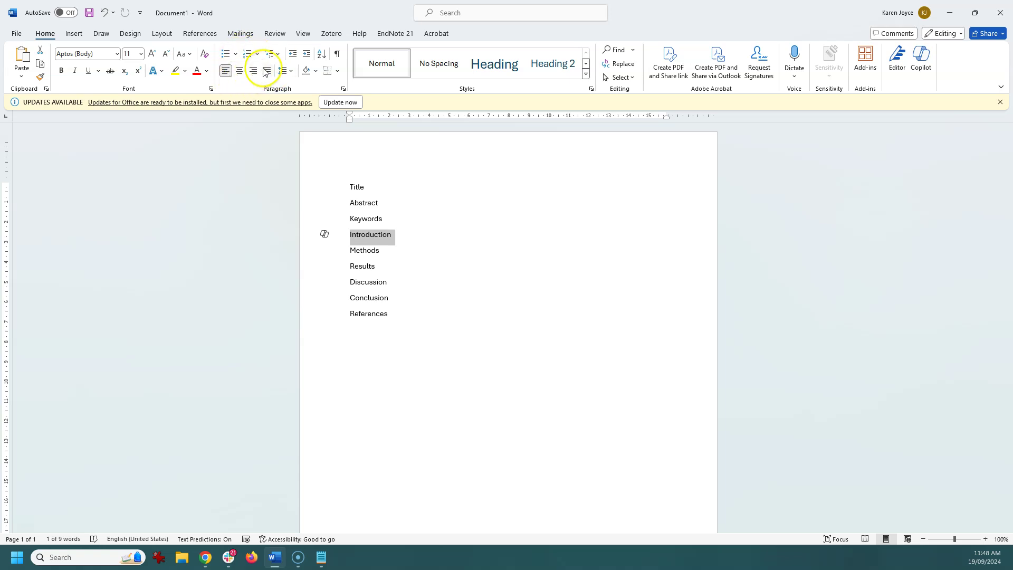
left_click(280, 55)
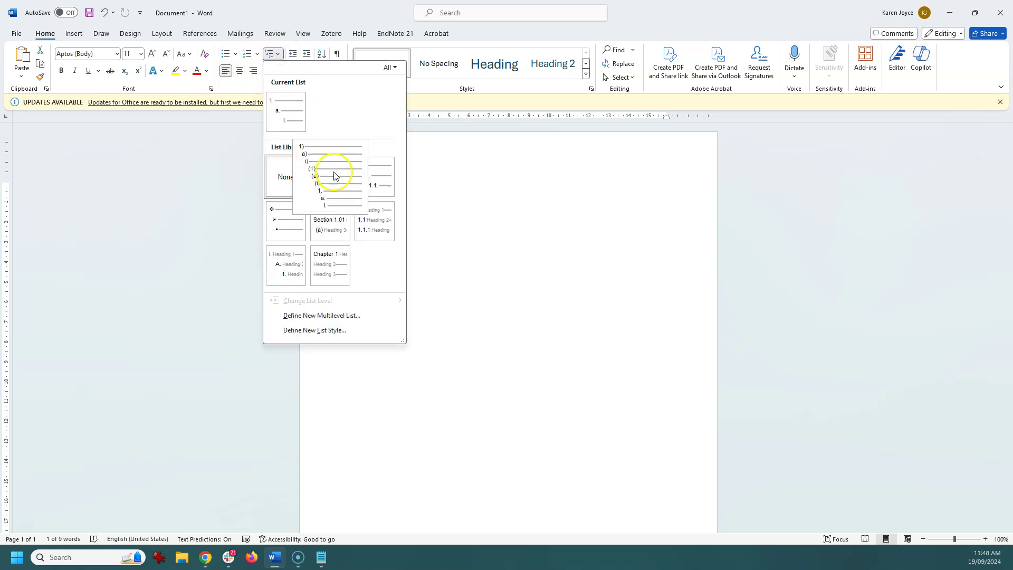
left_click(372, 226)
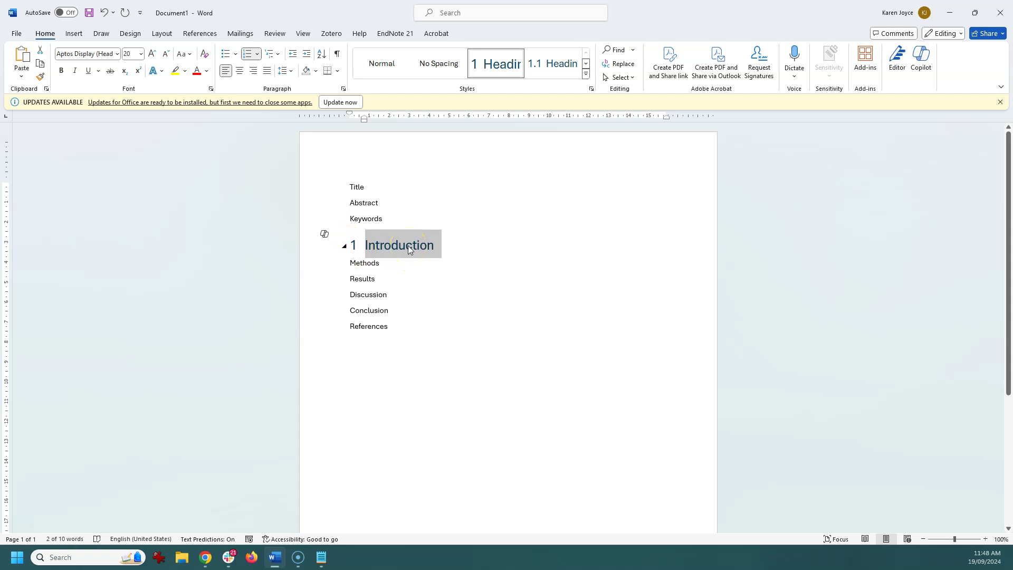
left_click(141, 55)
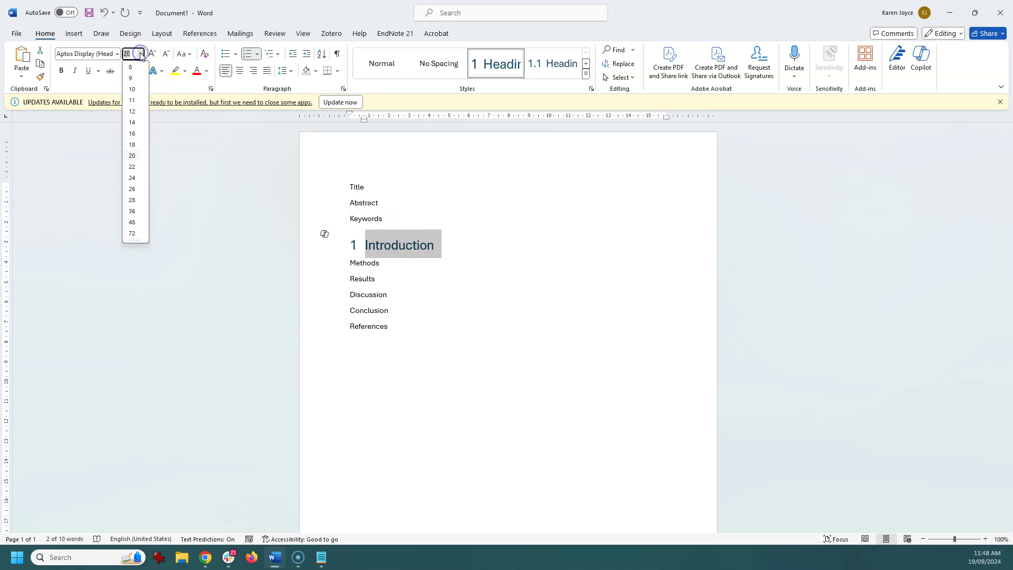
left_click(132, 101)
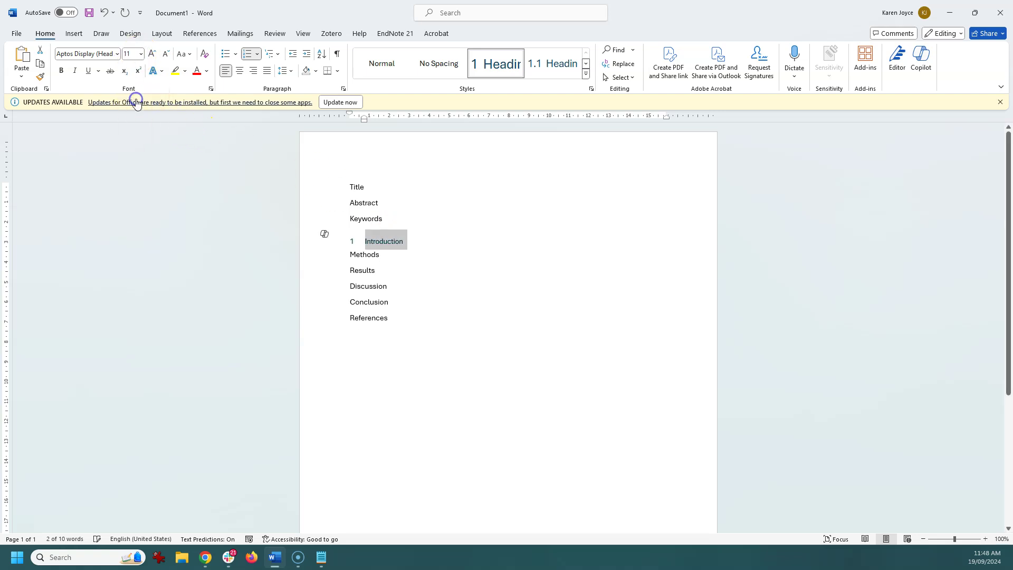
left_click(62, 72)
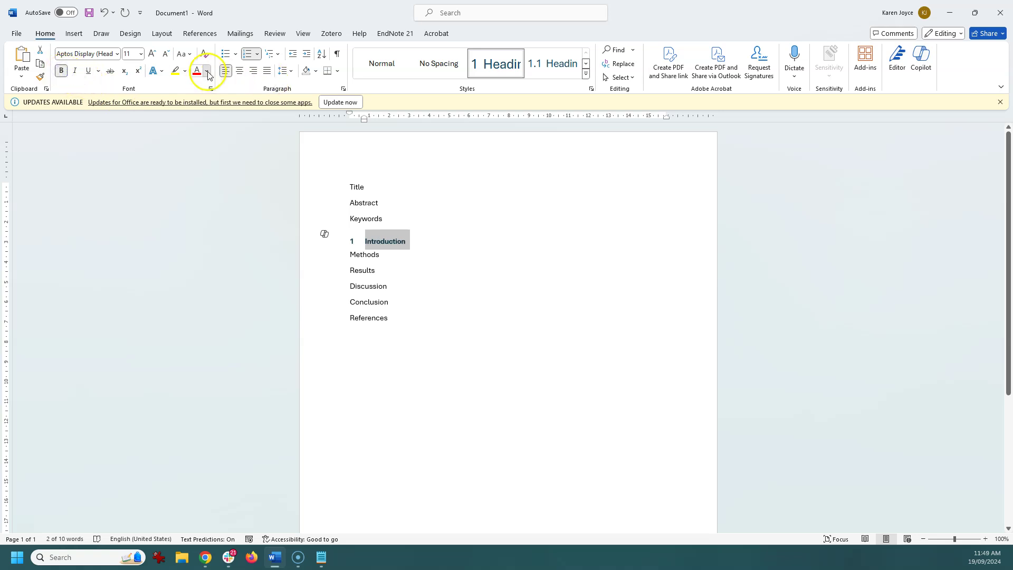
left_click(206, 70)
right_click(503, 66)
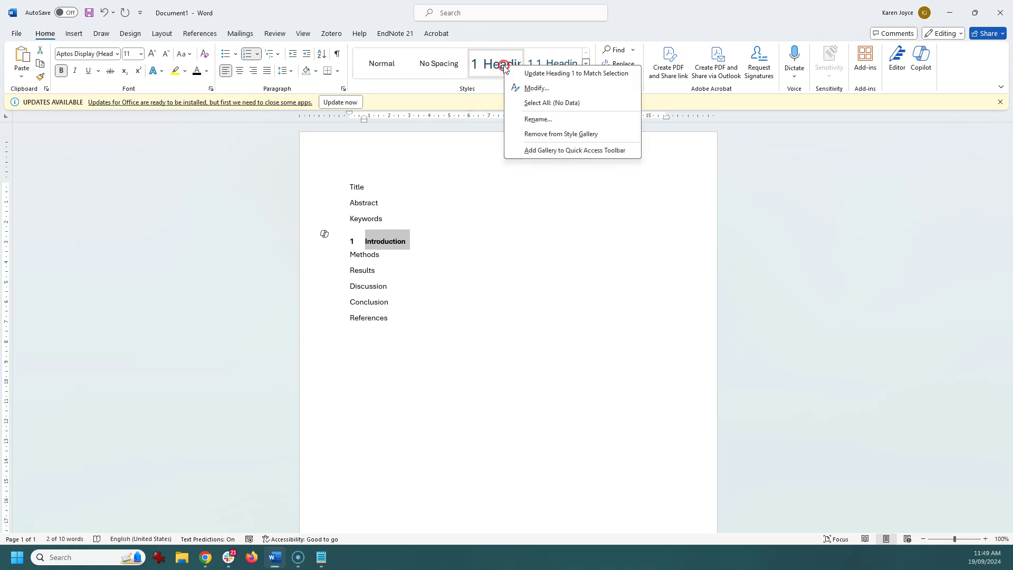
left_click(560, 75)
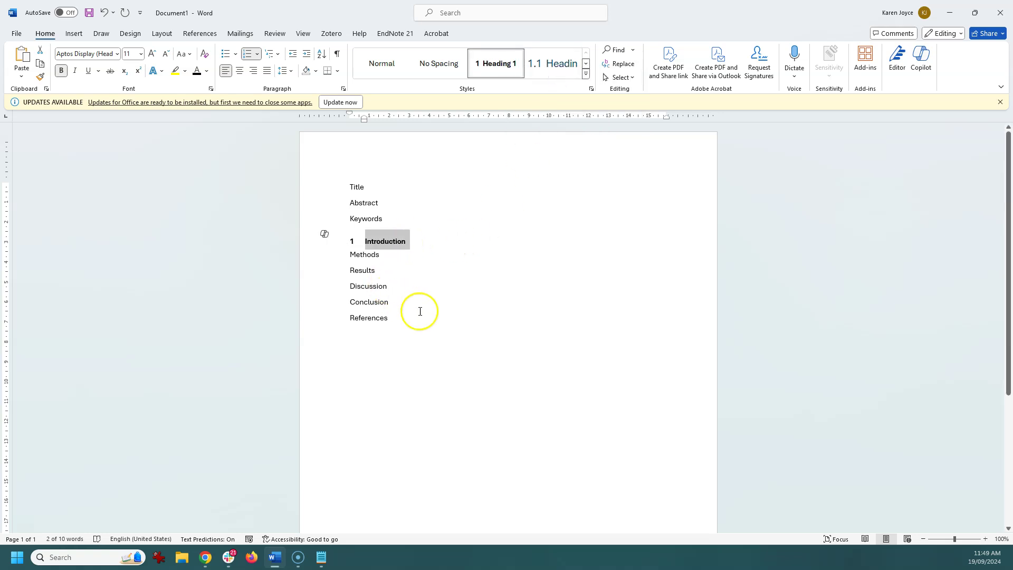
Step: Apply Heading 1 to Methods, Results, Discussion, Conclusion and References
double_click(361, 255)
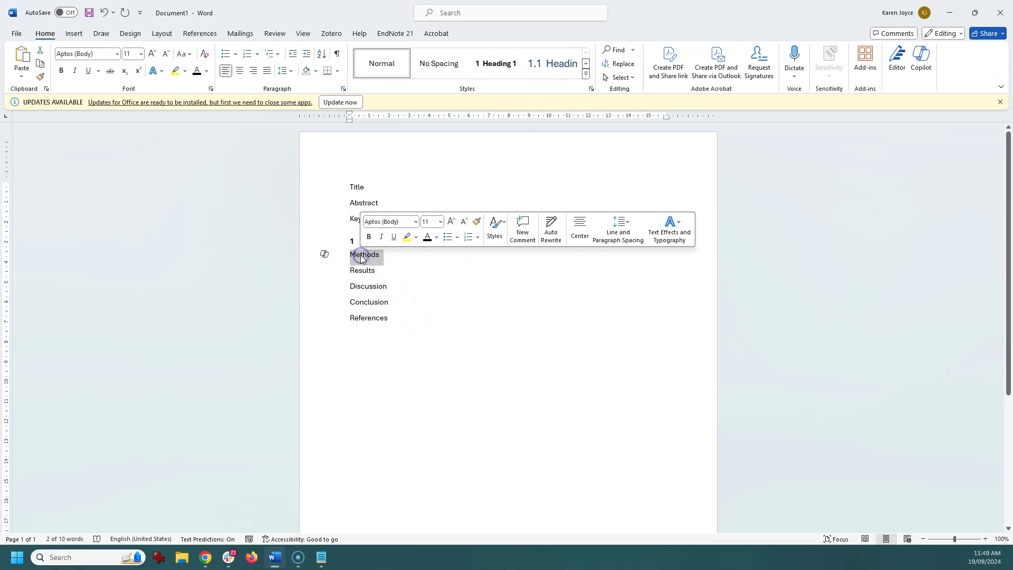
left_click(496, 67)
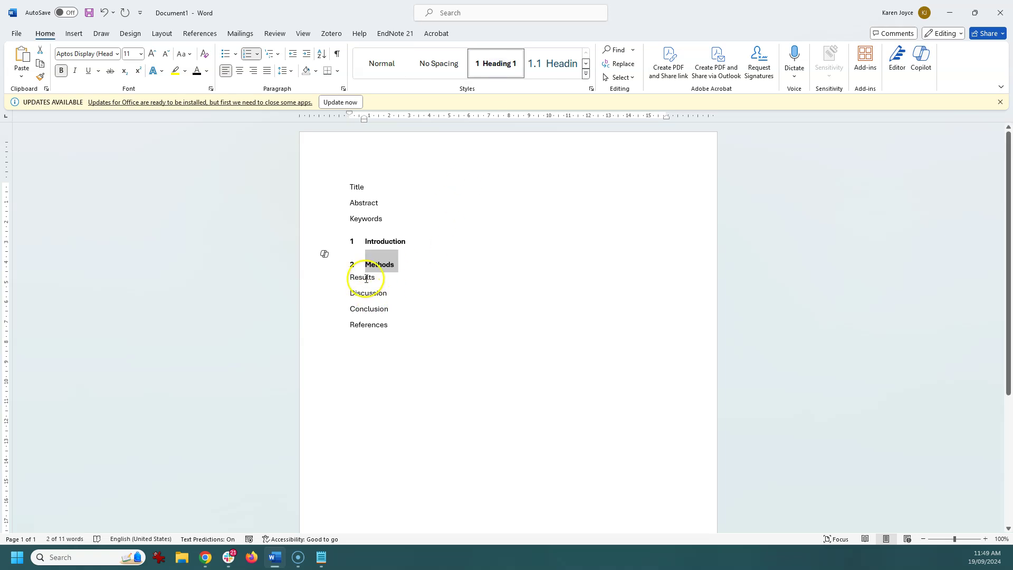
double_click(366, 278)
left_click(495, 63)
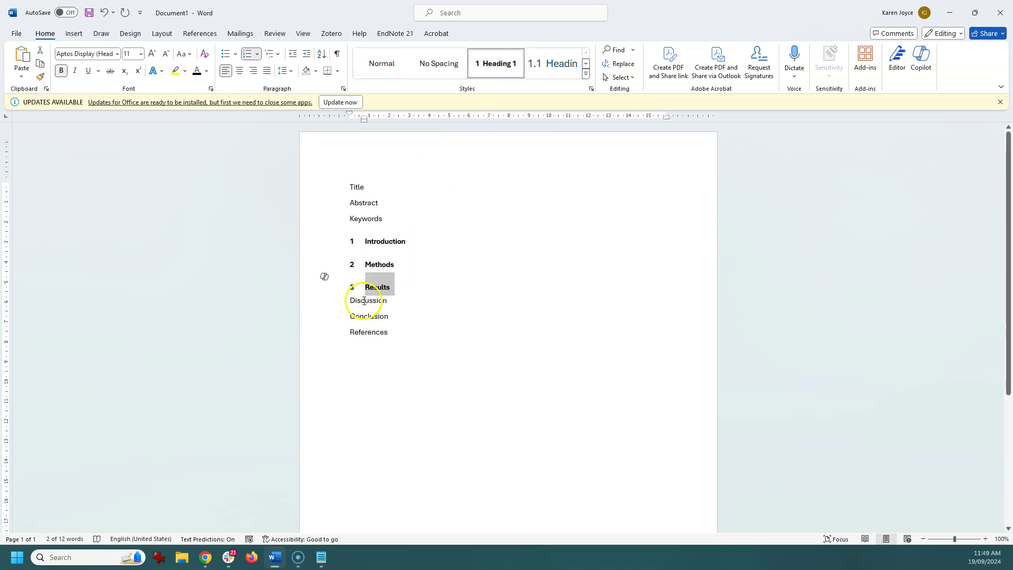
double_click(363, 301)
left_click(490, 65)
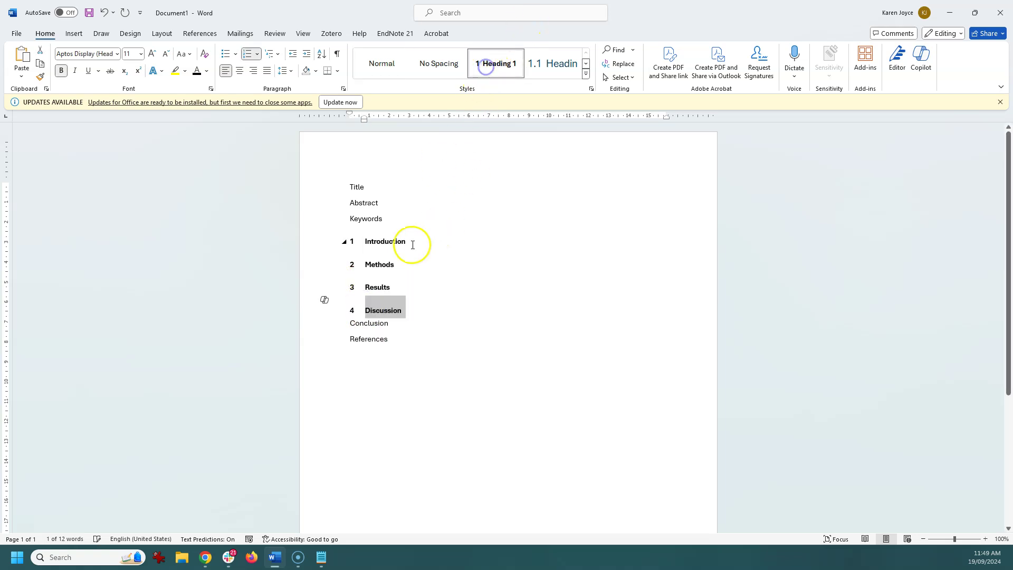
double_click(364, 323)
left_click(494, 64)
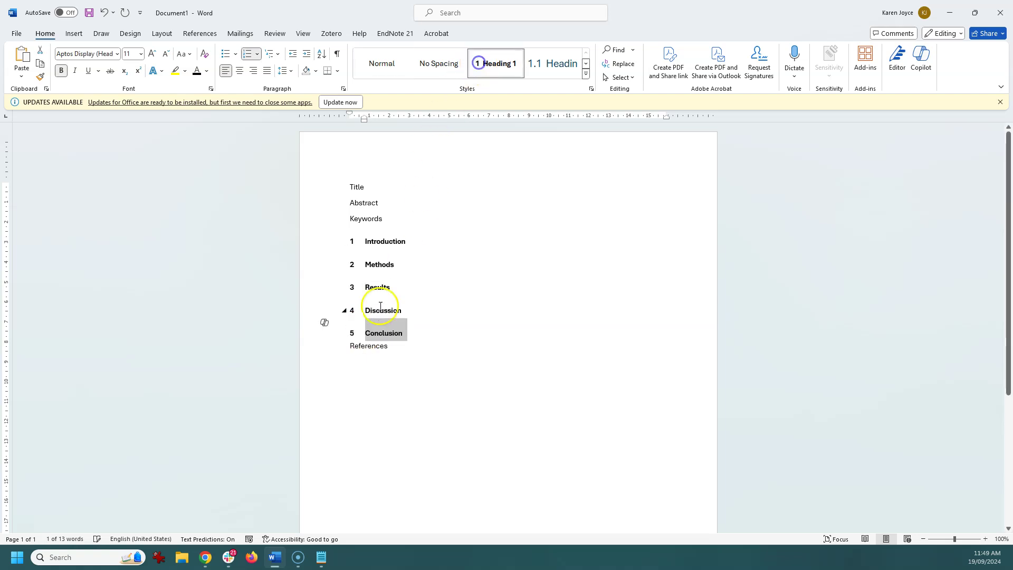
double_click(370, 345)
left_click(494, 64)
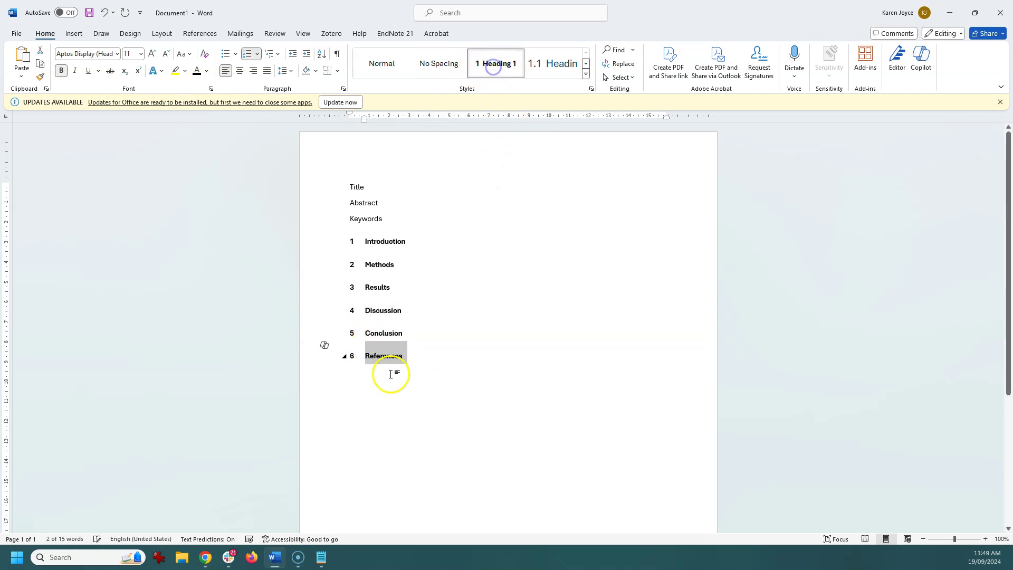
Step: Delete the Discussion heading and extend Results to read 'Results and discussion'
left_click(404, 288)
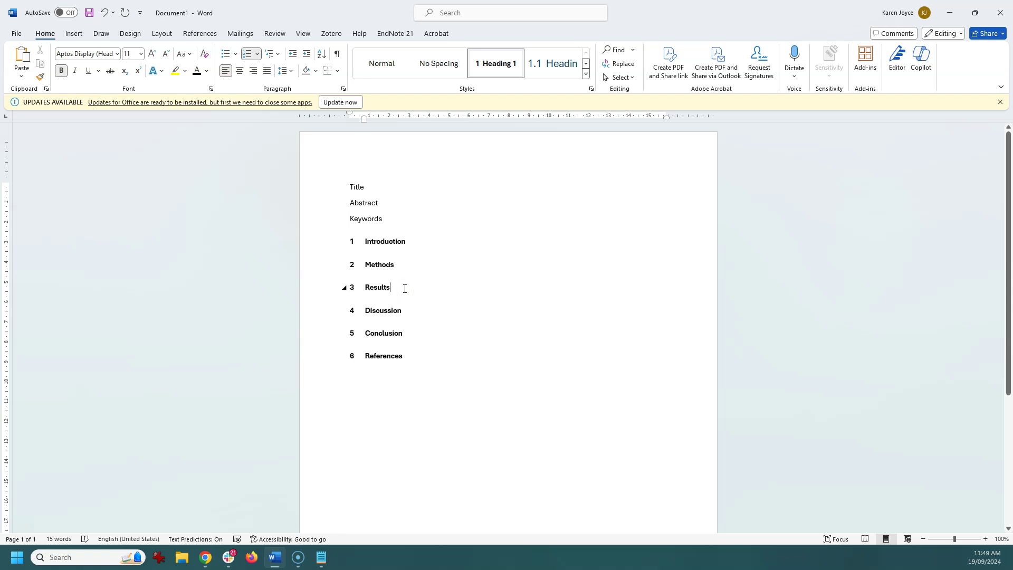
double_click(391, 310)
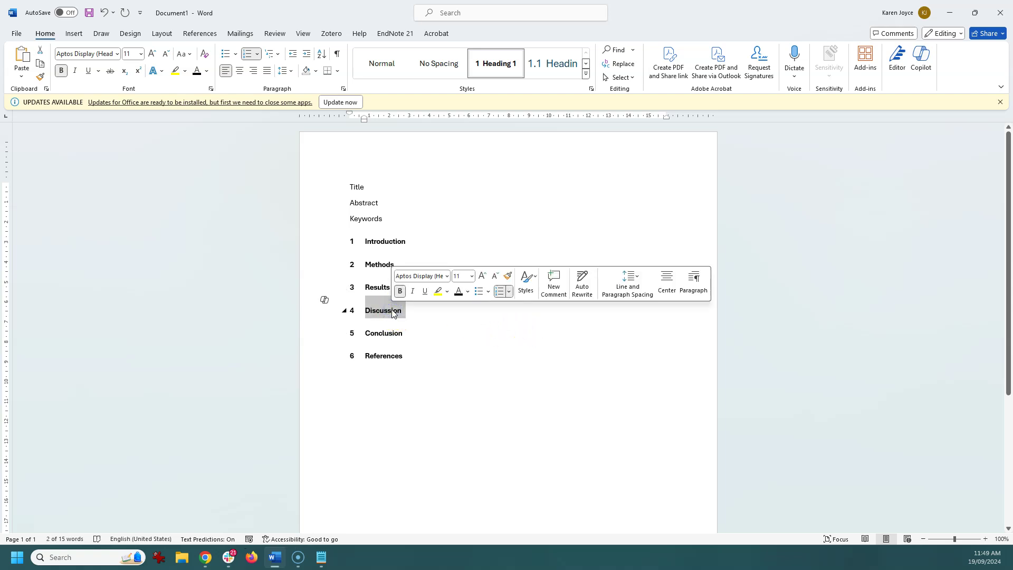
key("Delete")
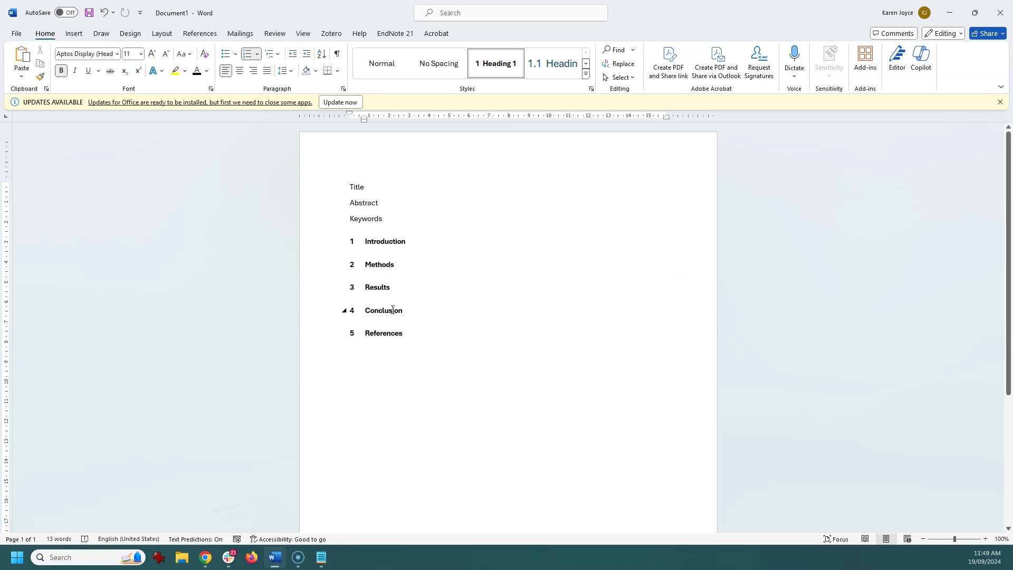
left_click(433, 288)
type("and discussion")
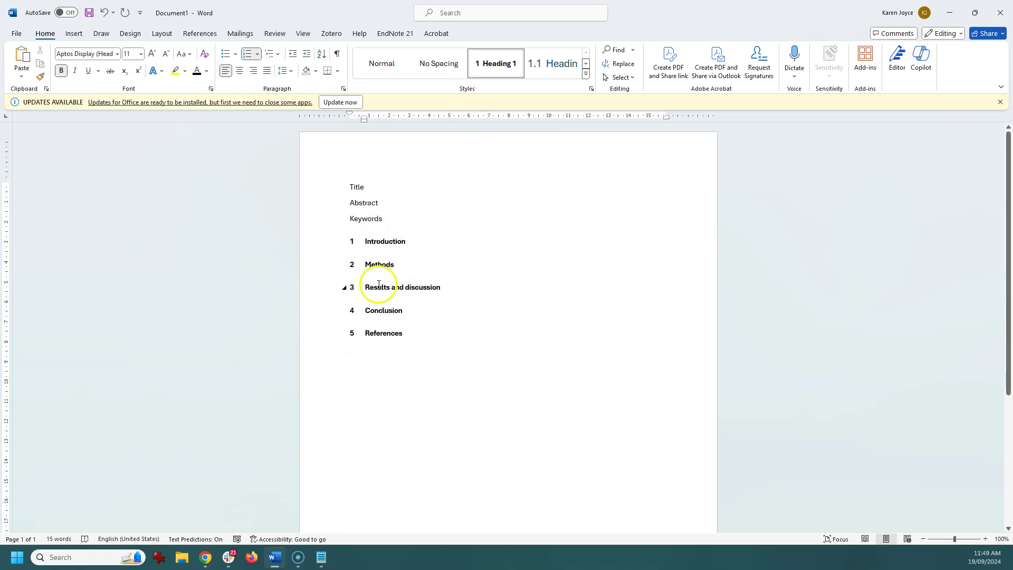
Step: Turn on the Navigation Pane to list headings 1 Introduction through 5 References
left_click(301, 36)
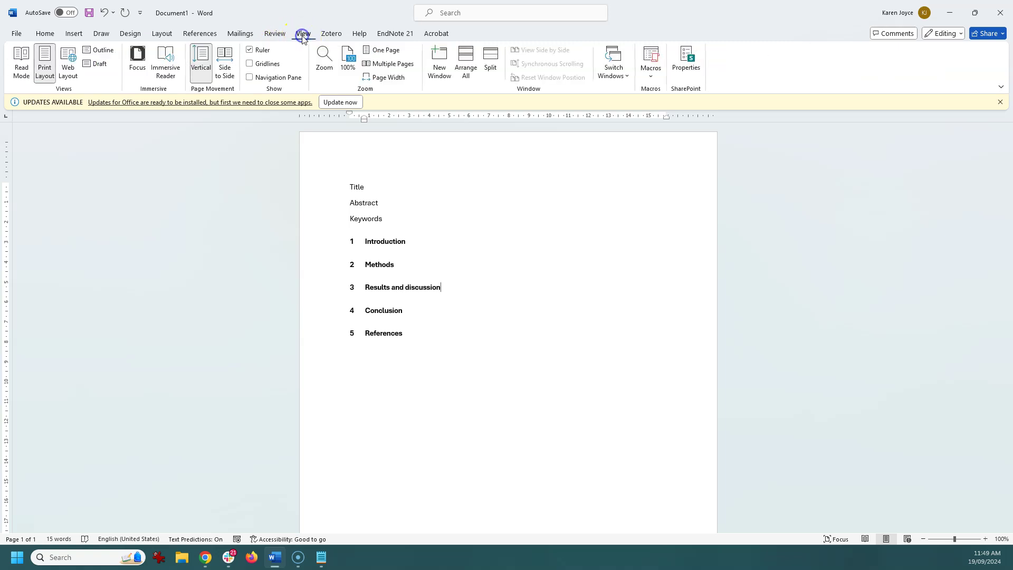
left_click(250, 77)
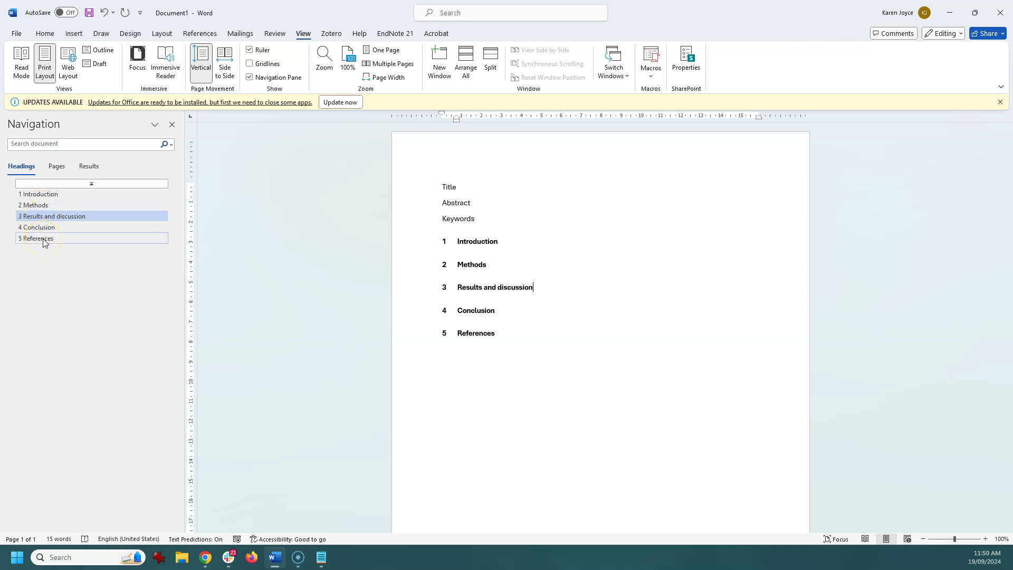
left_click(524, 241)
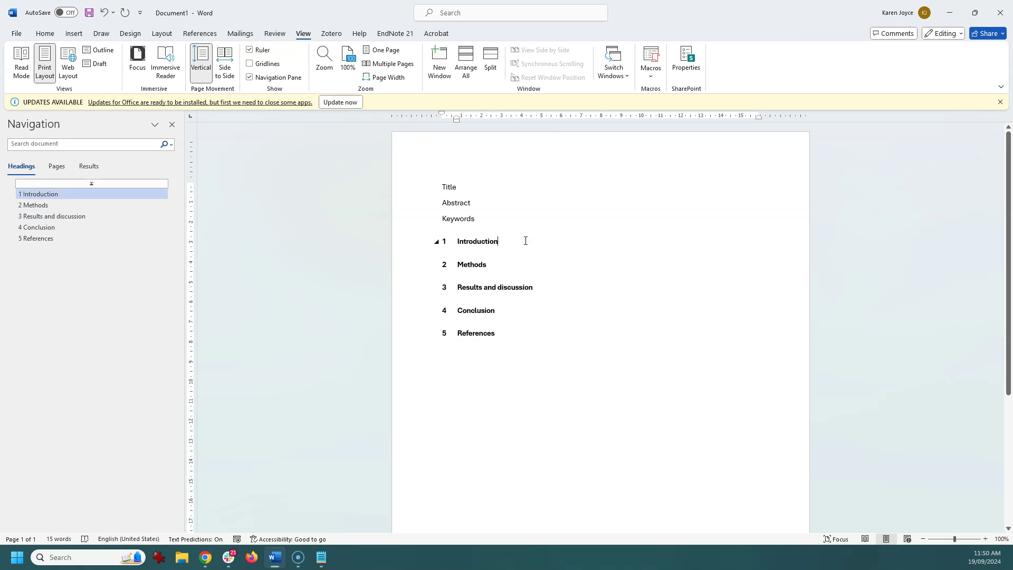
Step: Paste the lorem ipsum placeholder paragraph from Notepad under Introduction
key("Return")
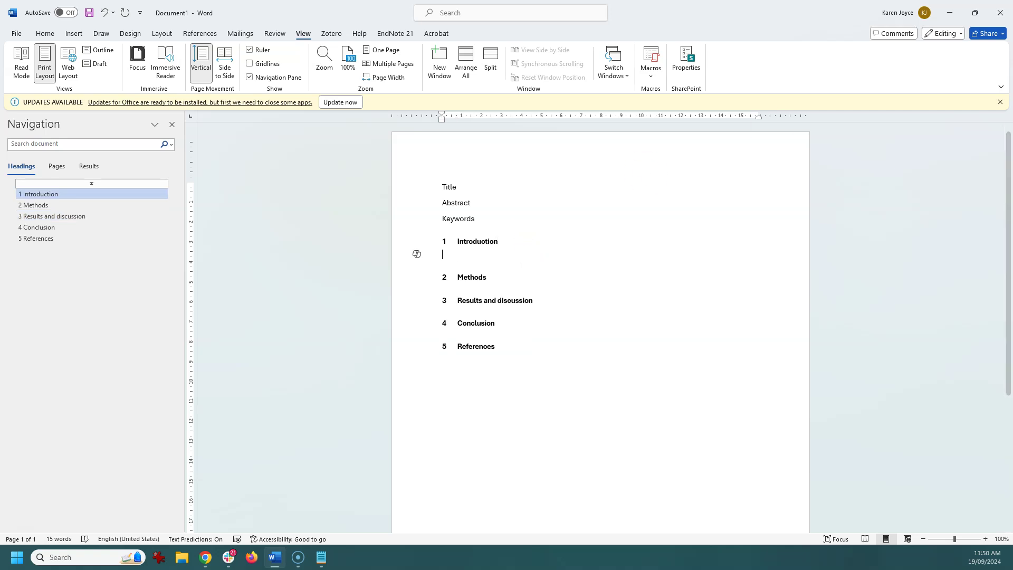
key("alt+Tab")
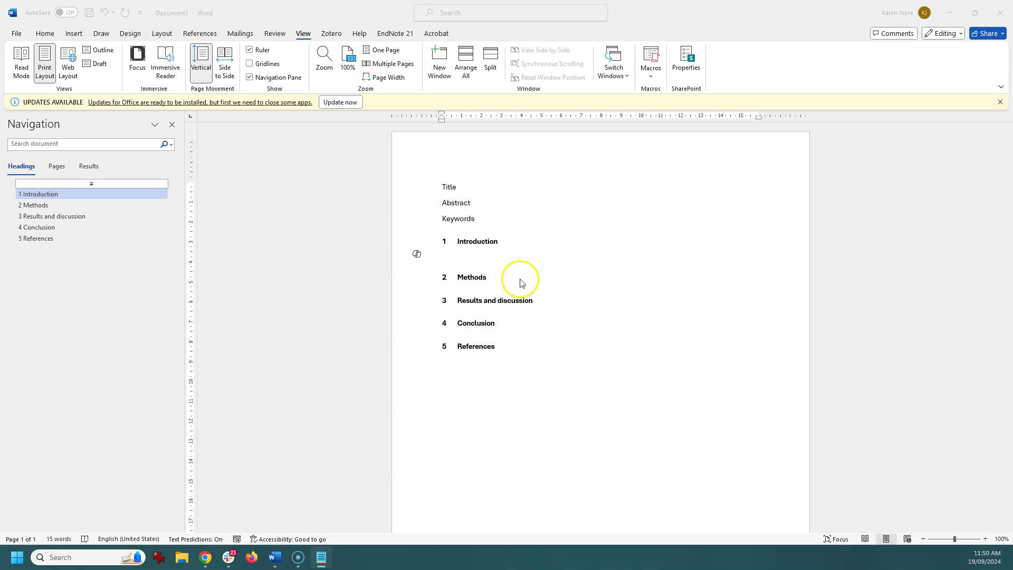
left_click(476, 258)
type("Lorem ipsum dolor sit amet, consectetur adipiscing elit, sed do eiusmod tempor incididunt ut labore et dolore magna aliqua. Ut enim ad minim veniam, quis nostrud exercitation ullamco laboris nisi ut aliquip ex ea commodo consequat. Duis aute irure dolor in reprehenderit in voluptate velit esse cillum dolore eu fugiat nulla pariatur. Excepteur sint occaecat cupidatat non proident, sunt in culpa qui officia deserunt mollit anim id est laborum.")
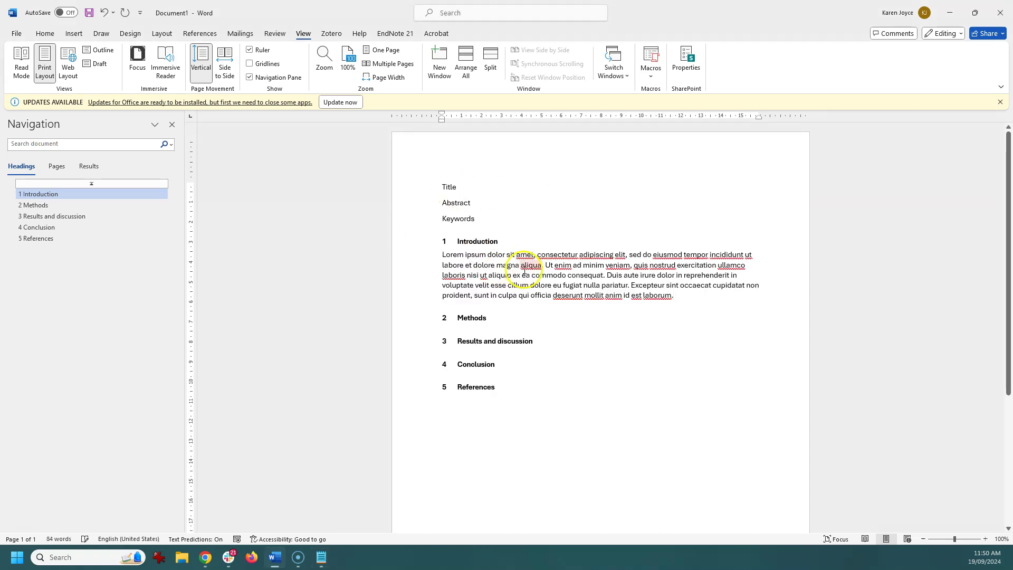
left_click(715, 313)
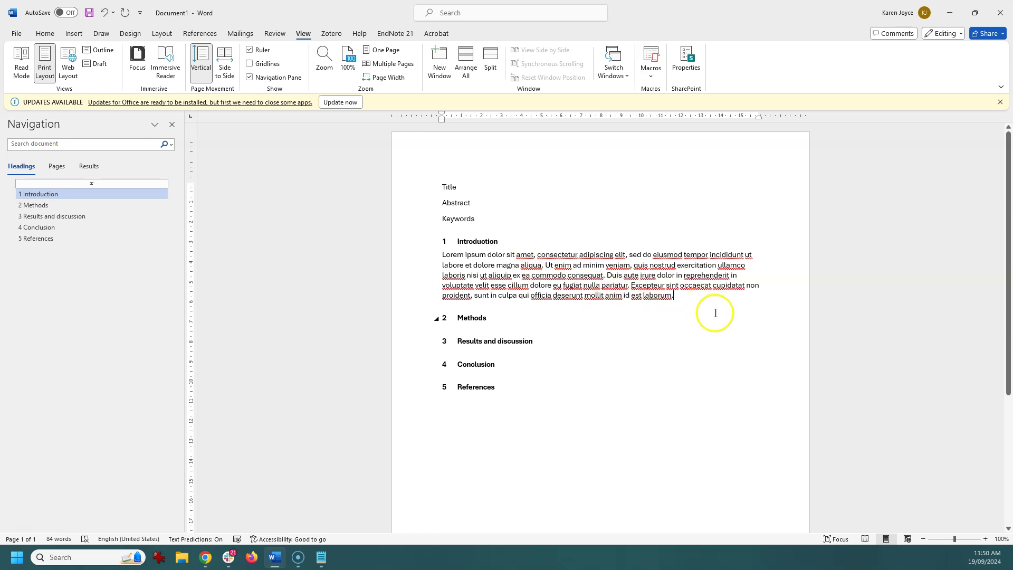
key("Return")
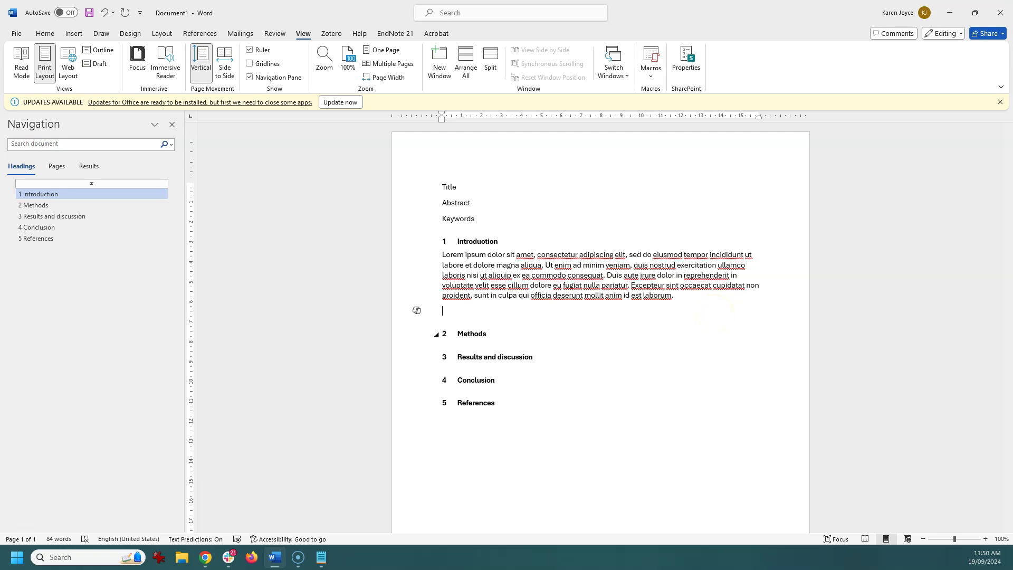
Step: Paste the aims paragraph about mapping the Great Barrier Reef and review its wording
key("alt+Tab")
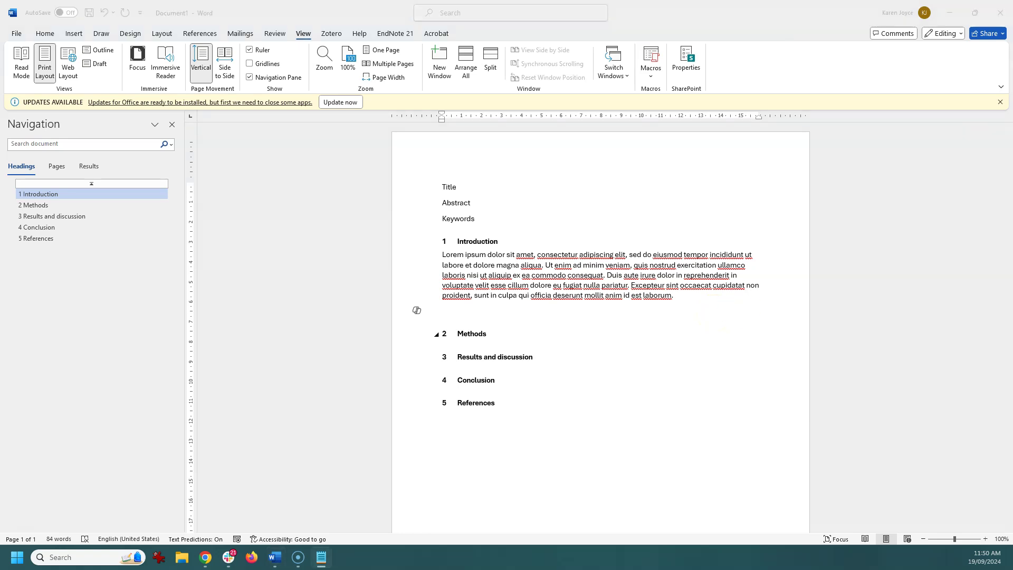
left_click(450, 316)
type("The aim of this study is to create an amazing map of the Great Barrier Reef. To achieve this we have the following objectives 1) to curate all the data; 2) to stick it all together; and 3) to design an appropriate colour scheme.")
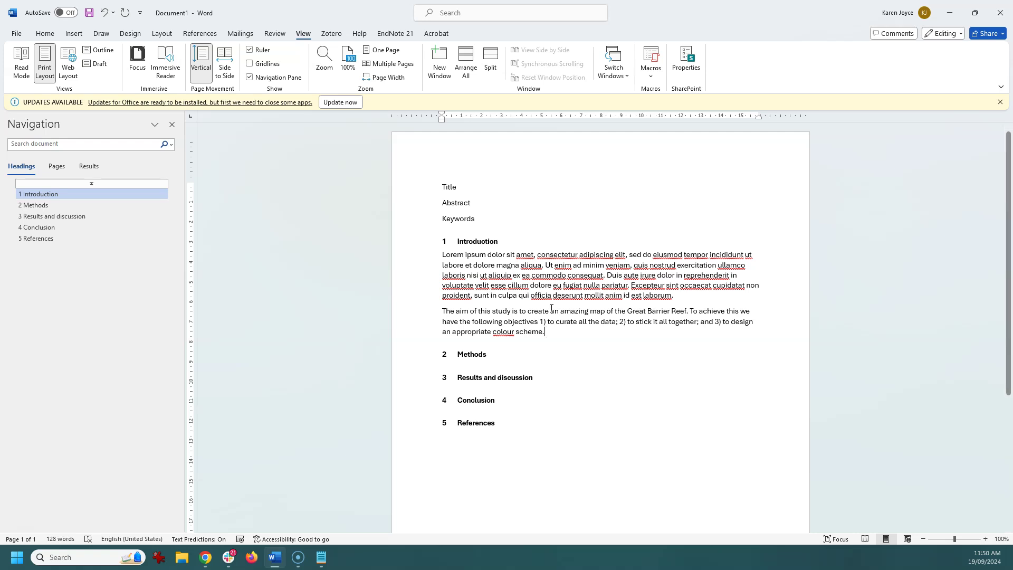
left_click(521, 310)
double_click(521, 310)
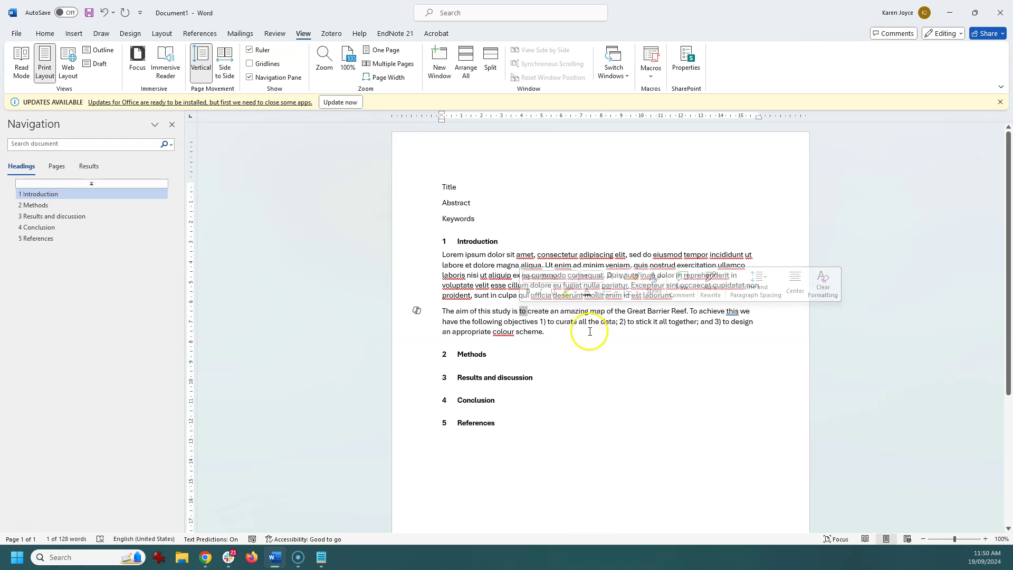
left_click(548, 321)
double_click(547, 321)
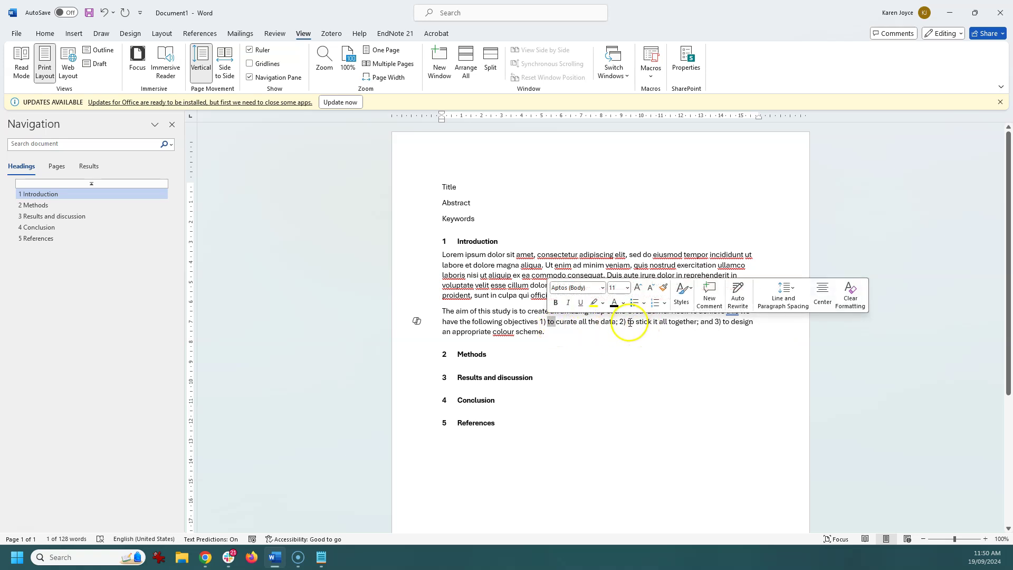
left_click(584, 333)
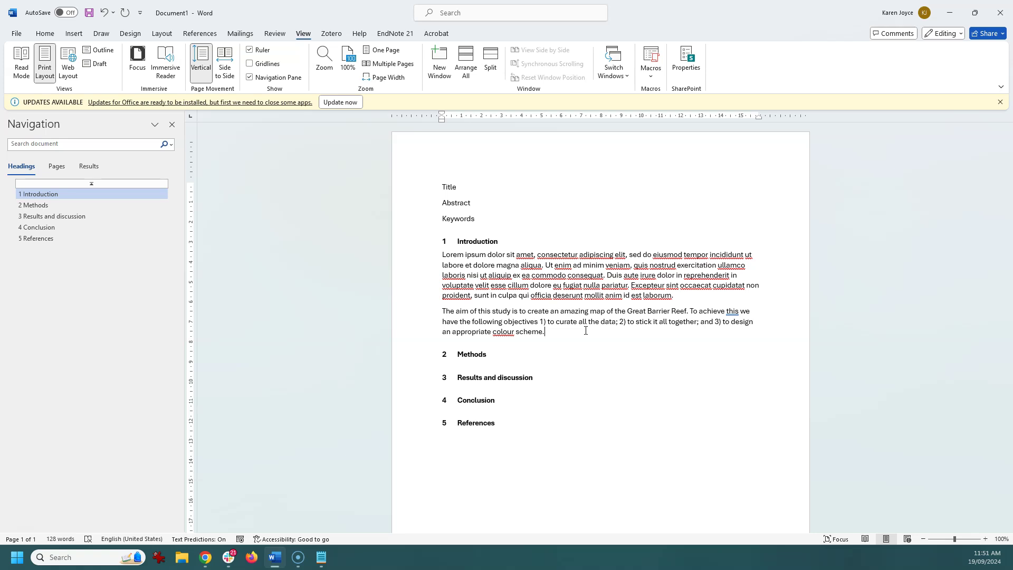
Step: Make 'Study site' a numbered Heading 2 at 11 pt and update Heading 2 to match
left_click(504, 354)
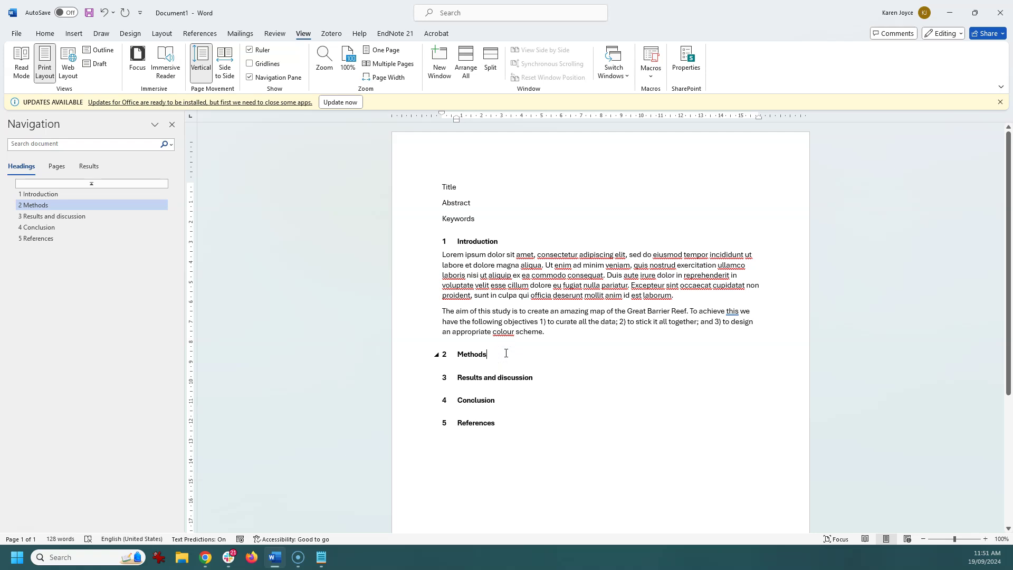
key("Return")
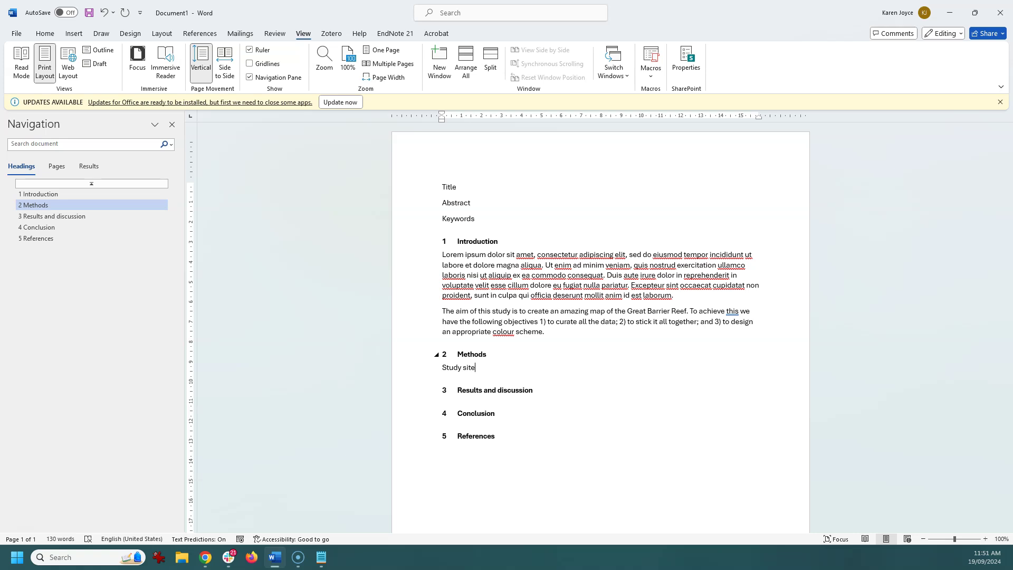
left_click(50, 33)
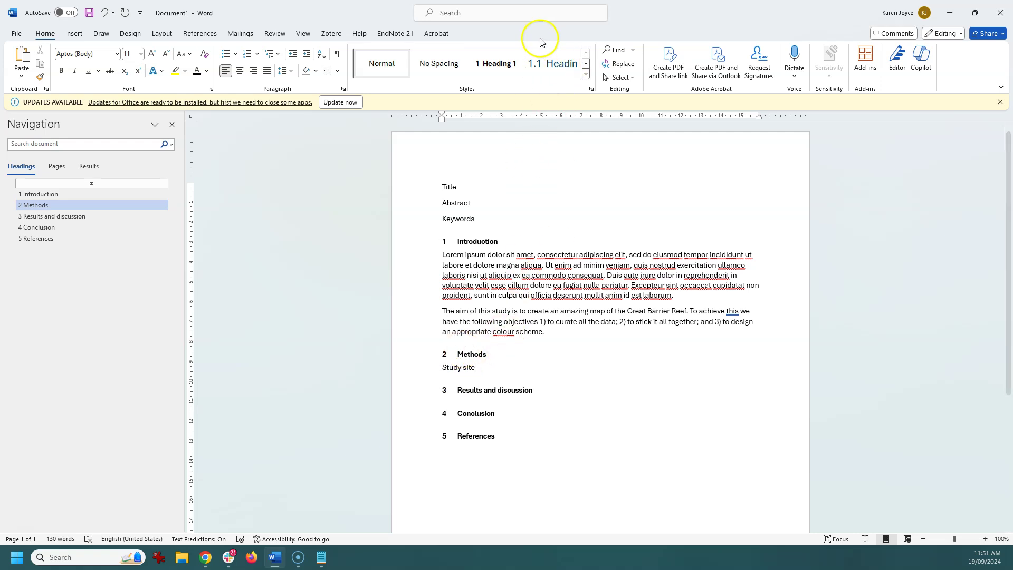
left_click(548, 68)
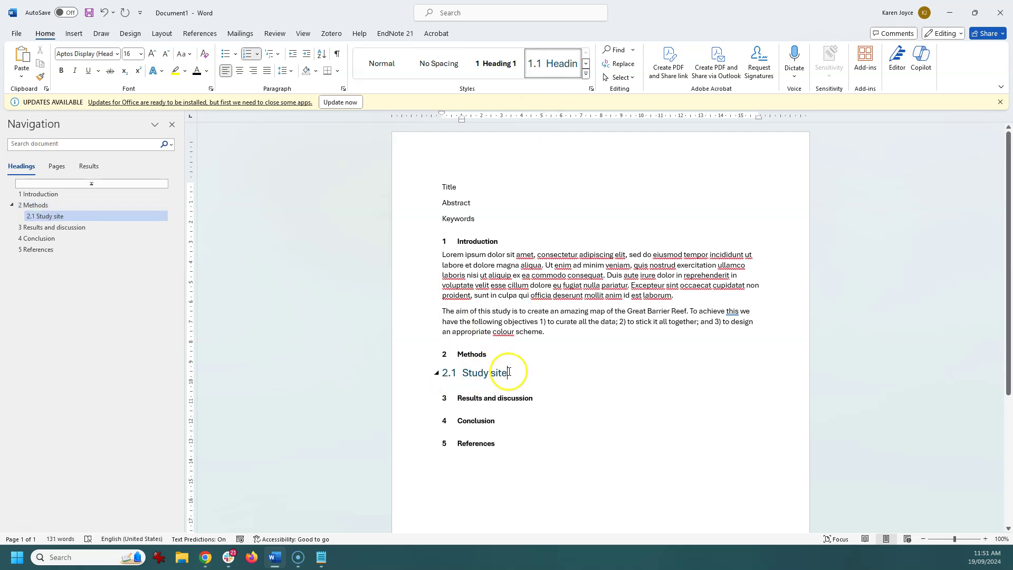
left_click_drag(509, 373, 420, 373)
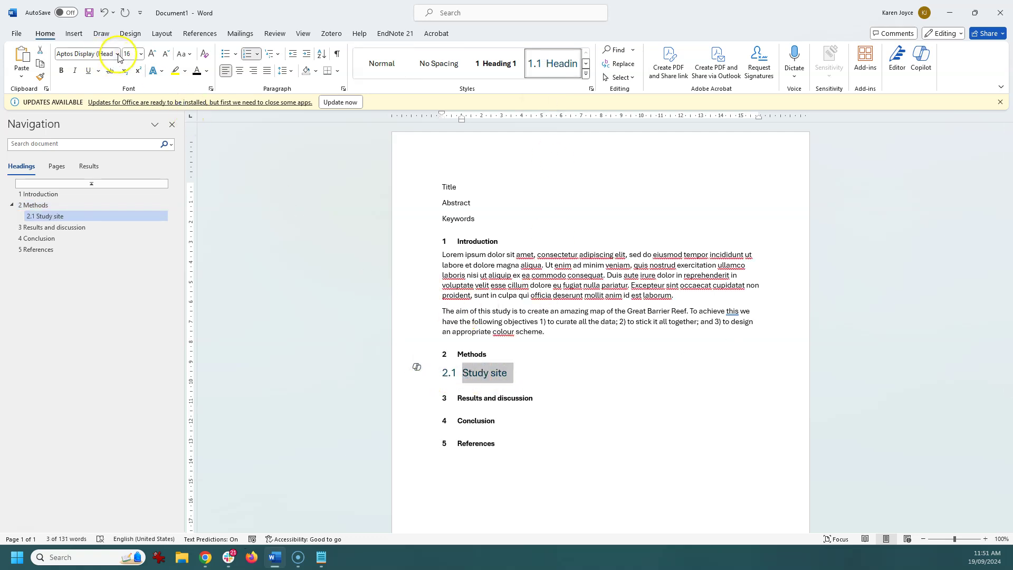
left_click(140, 54)
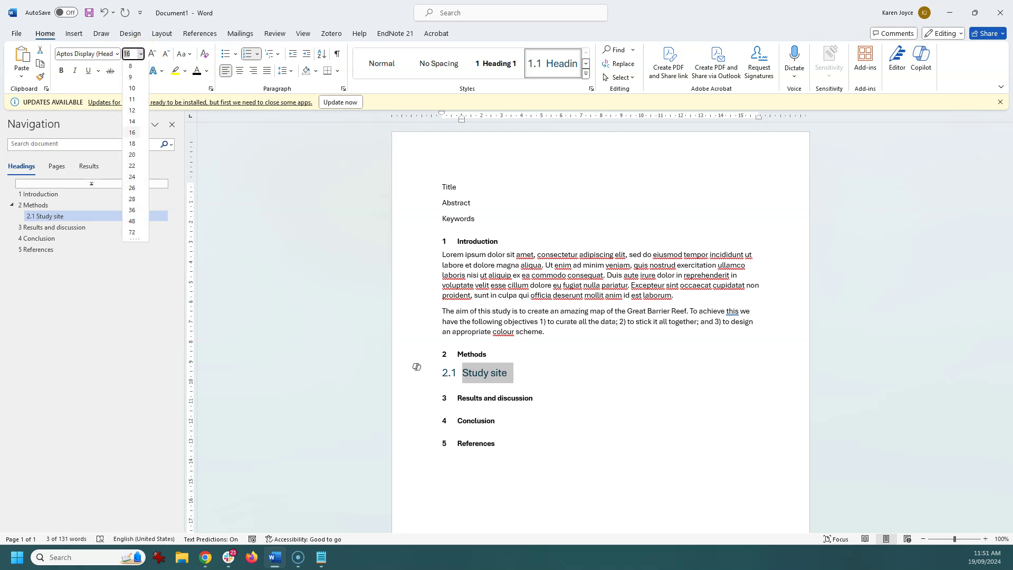
left_click(132, 100)
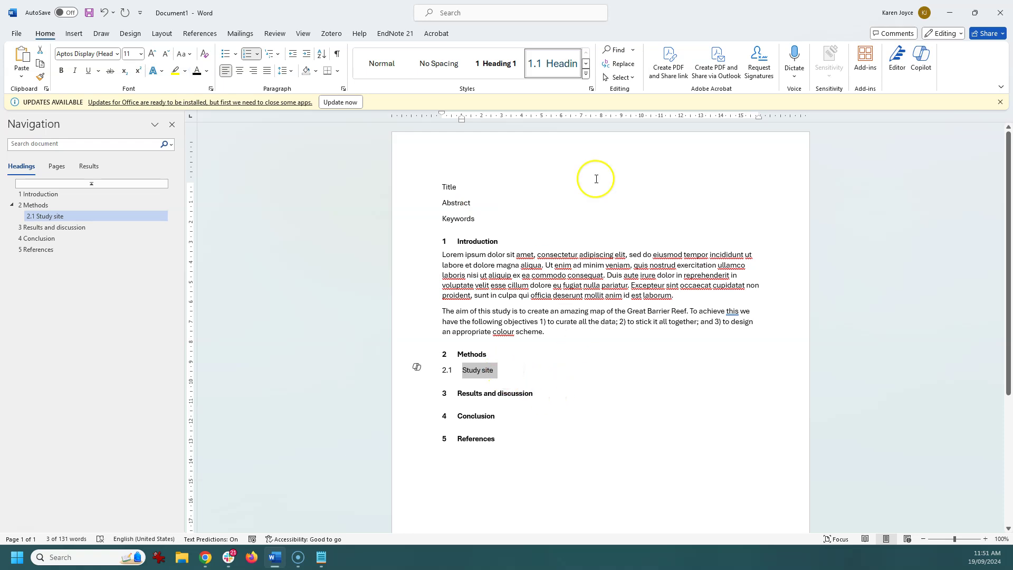
right_click(569, 67)
left_click(588, 77)
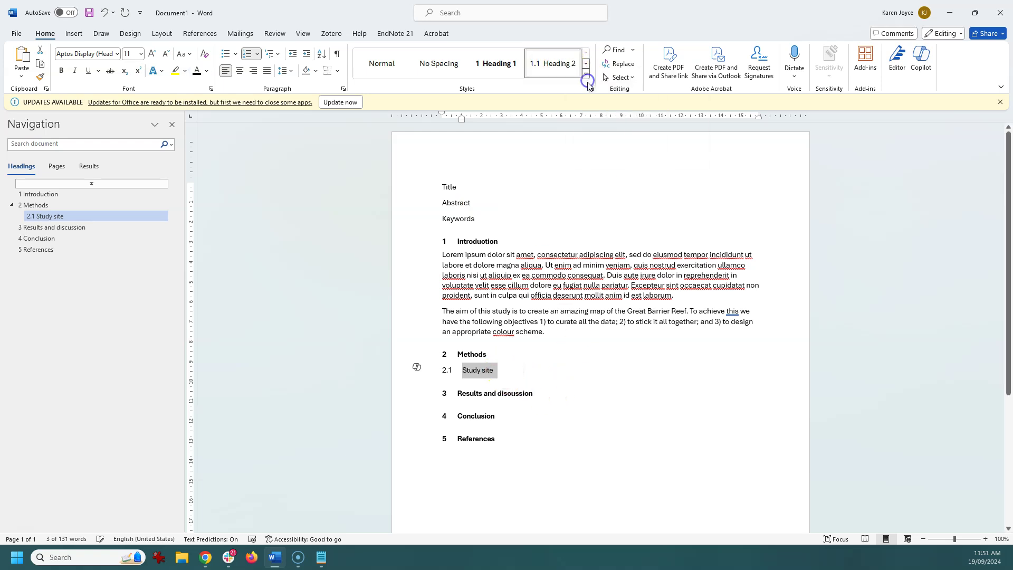
Step: Paste the copied lorem ipsum placeholder text as a paragraph beneath Study site
left_click(510, 372)
key("Return")
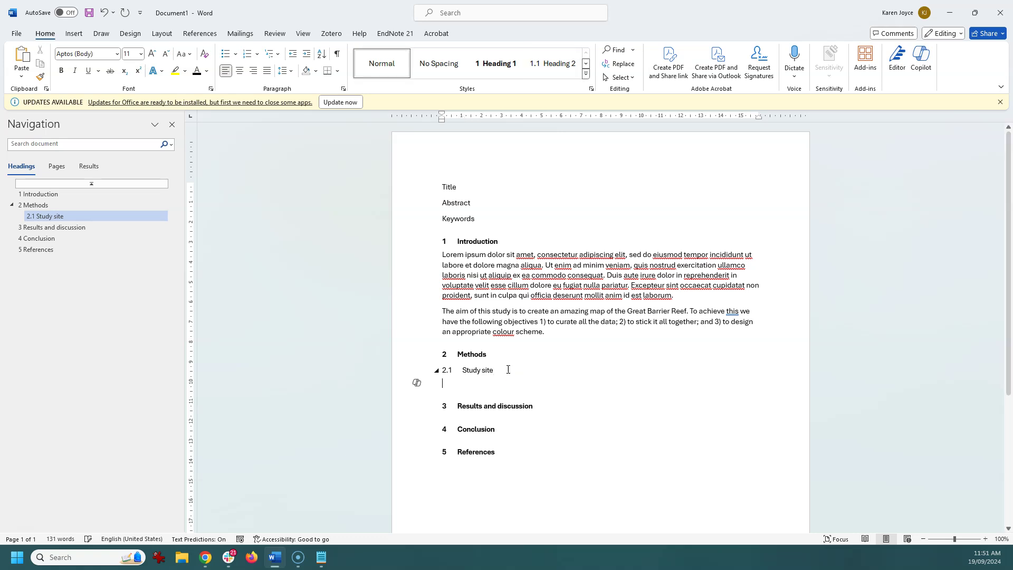
left_click_drag(686, 295, 444, 290)
key("ctrl+c")
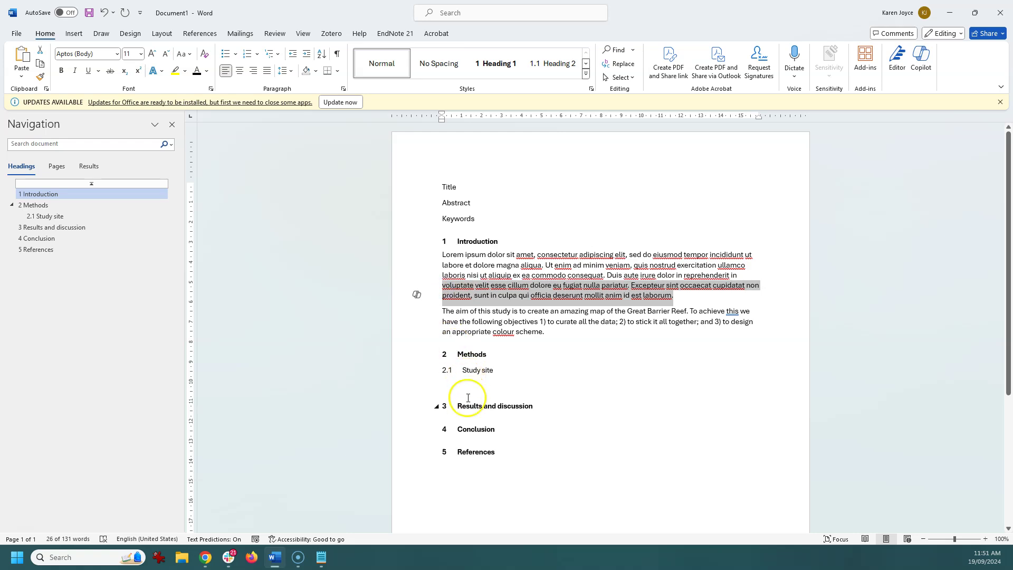
left_click(470, 384)
key("ctrl+v")
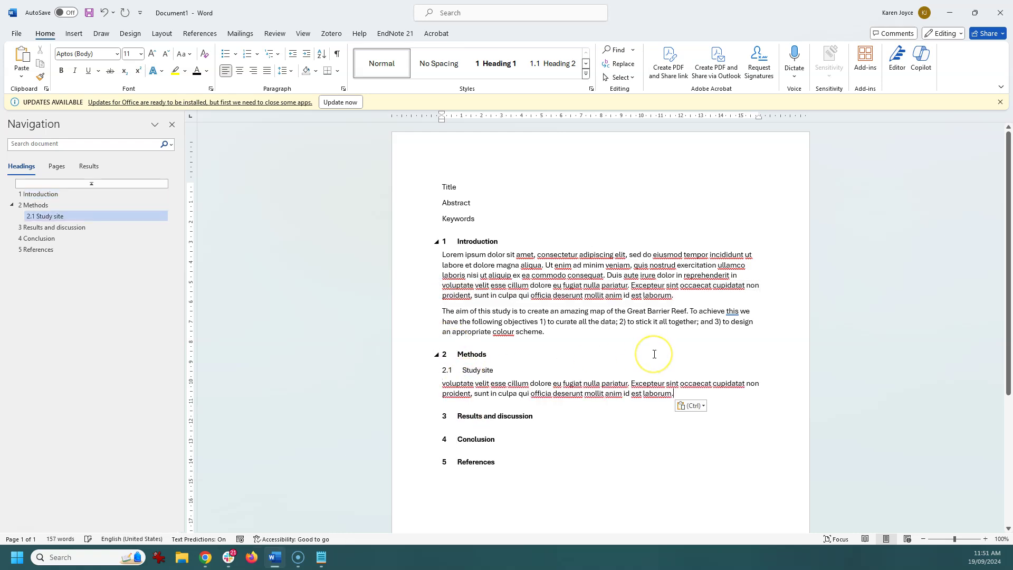
key("Return")
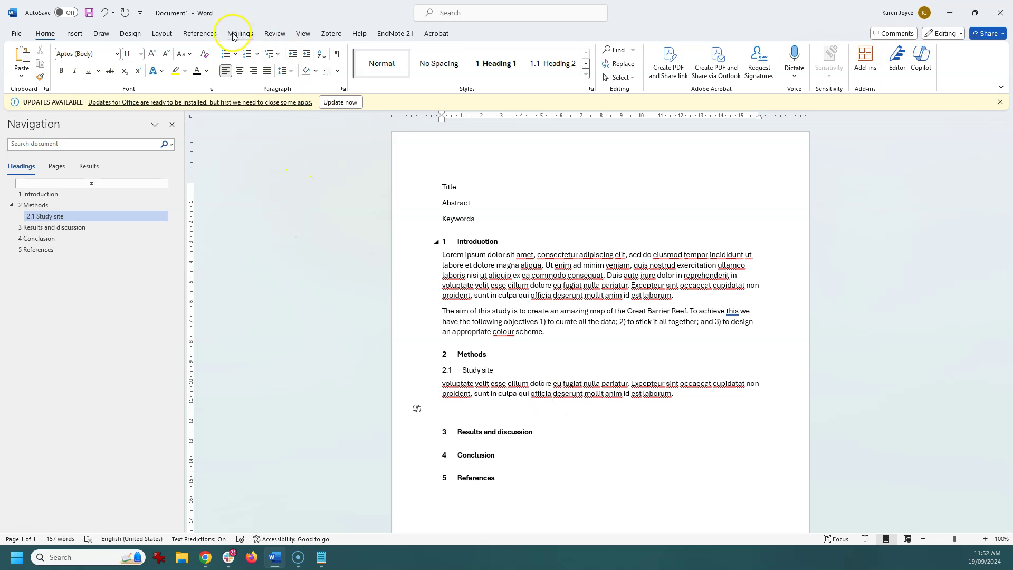
Step: Insert the auto-numbered caption 'Figure 1 study site' below the Study site paragraph
left_click(200, 33)
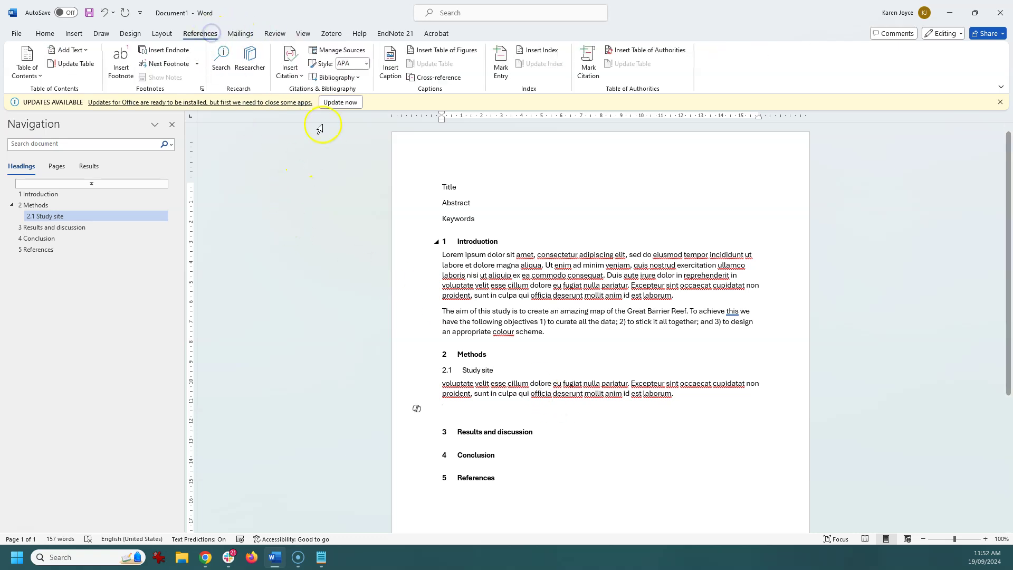
left_click(391, 68)
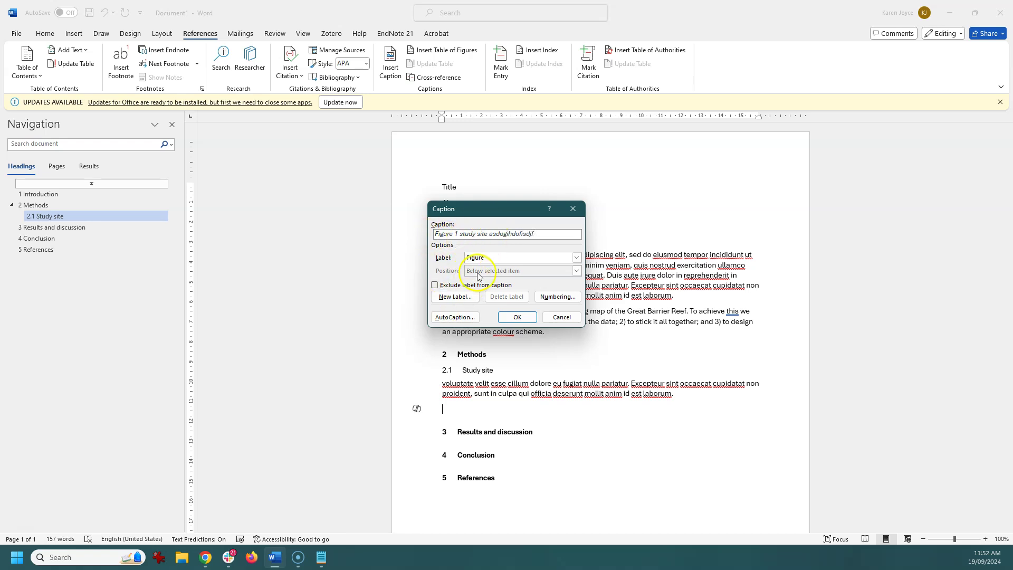
left_click(527, 316)
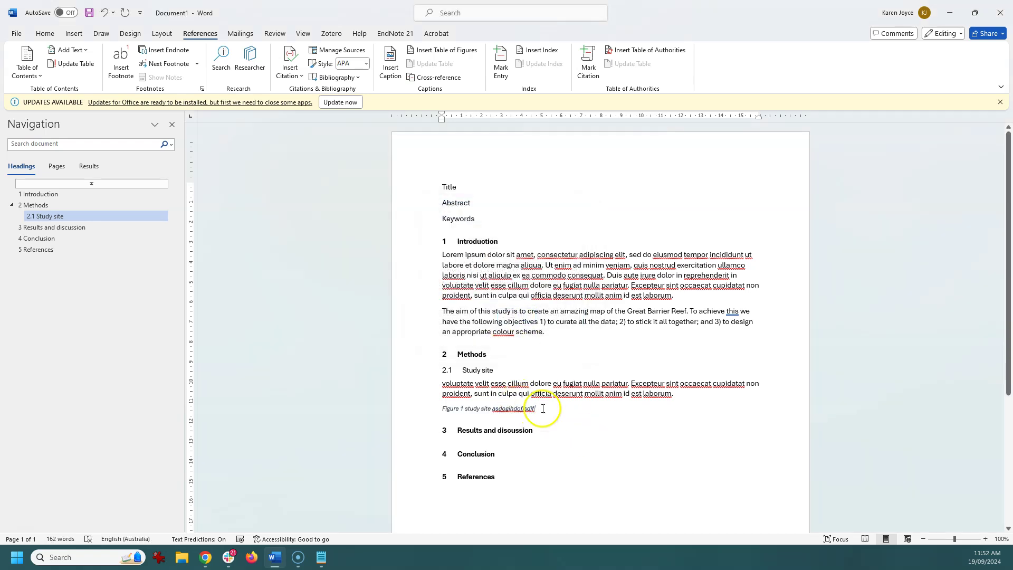
left_click(44, 34)
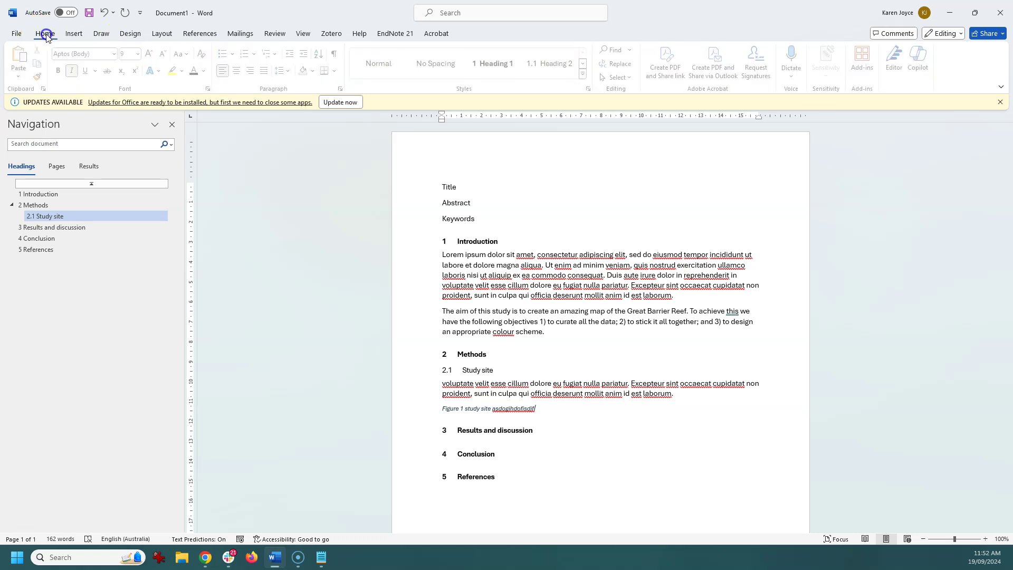
right_click(523, 409)
left_click(548, 407)
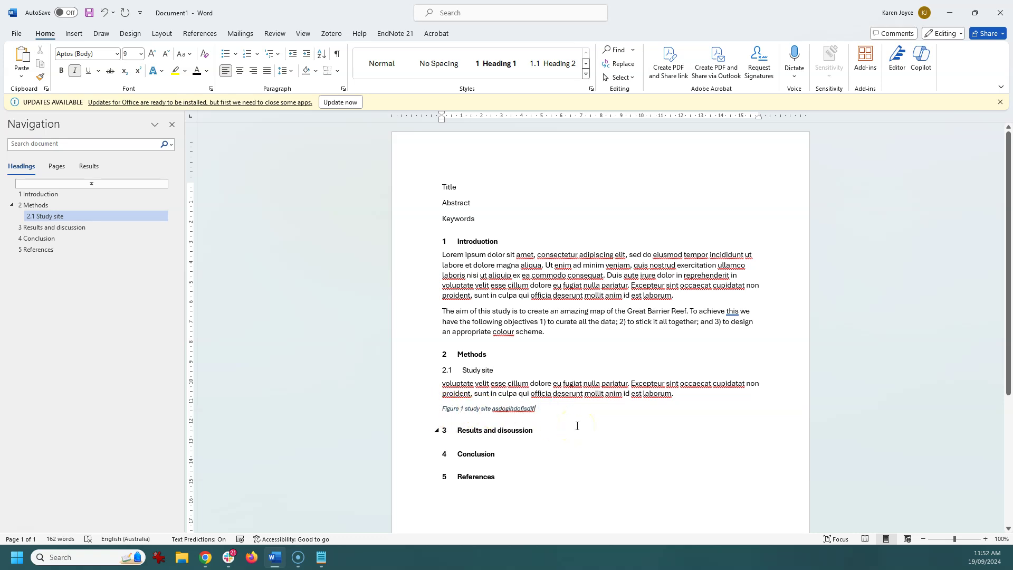
left_click(568, 411)
left_click(462, 410)
left_click(672, 394)
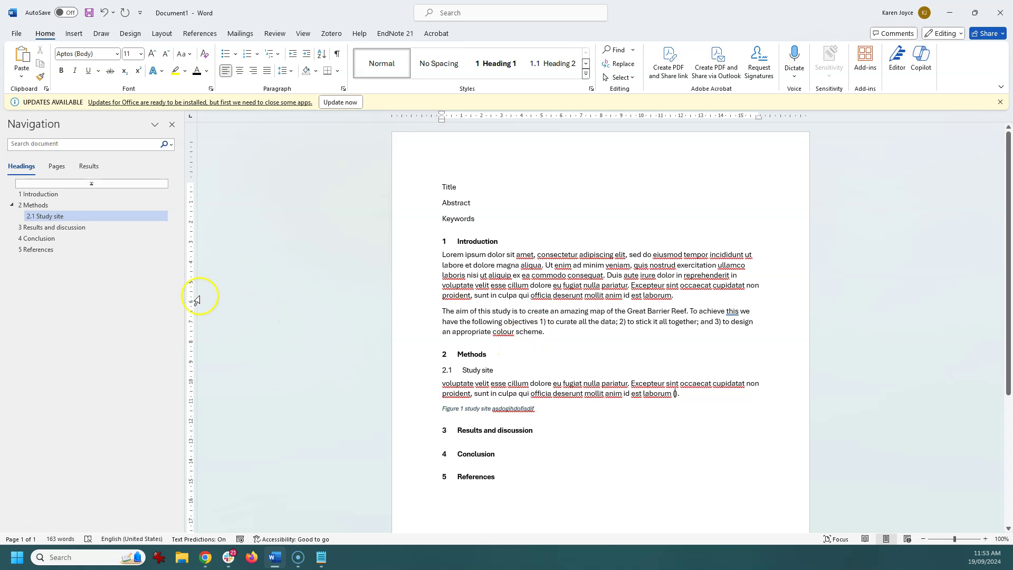
Step: Insert a Figure cross-reference showing only label and number, producing (Figure 1)
left_click(202, 34)
left_click(437, 78)
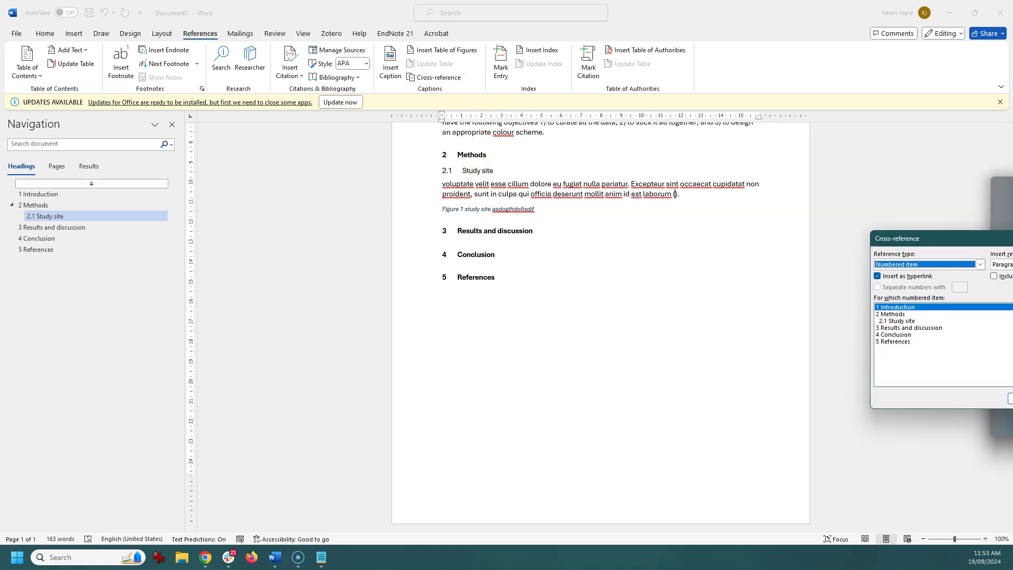
left_click_drag(718, 230, 684, 226)
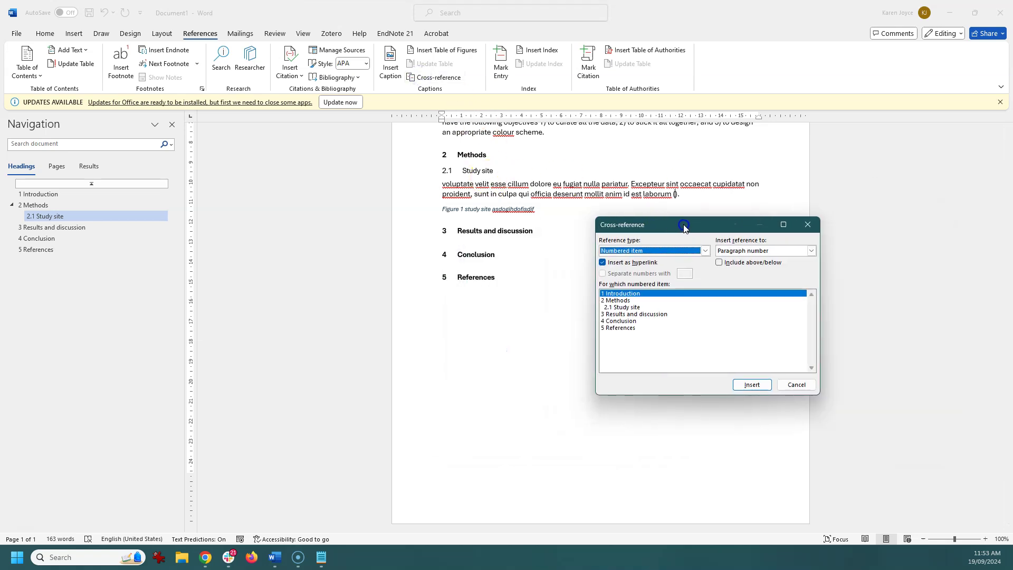
left_click(648, 252)
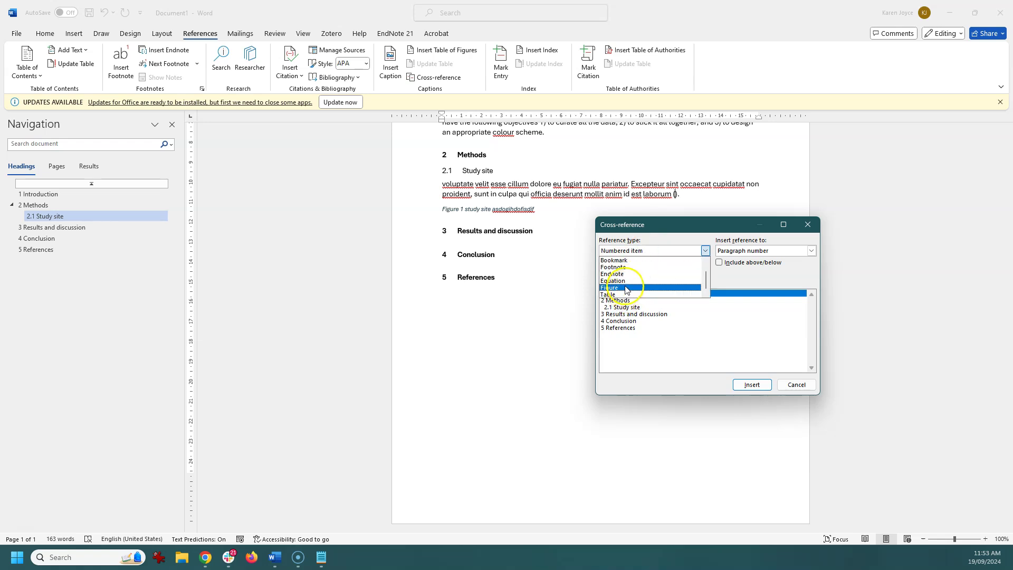
left_click(612, 287)
left_click(738, 251)
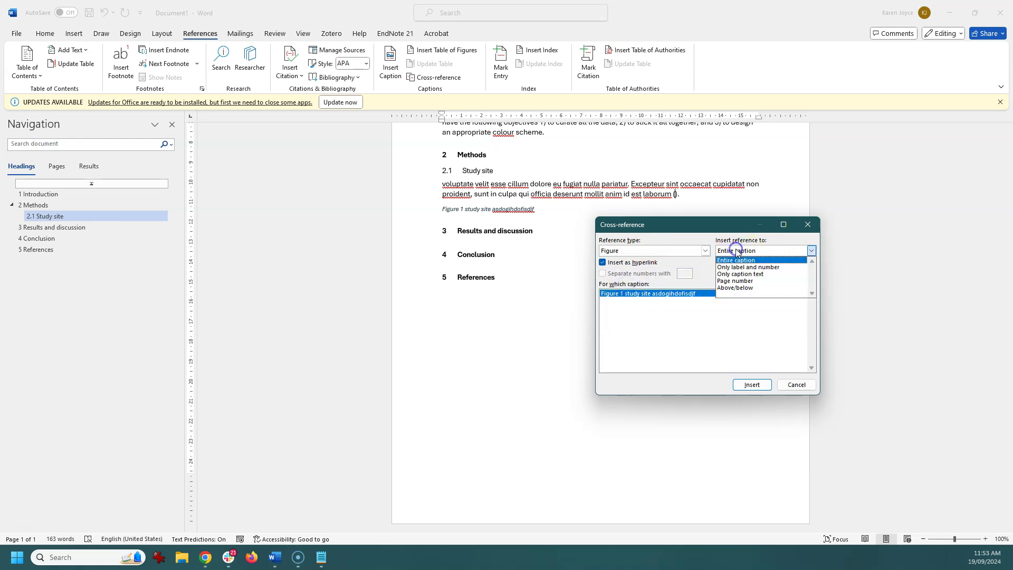
left_click(748, 267)
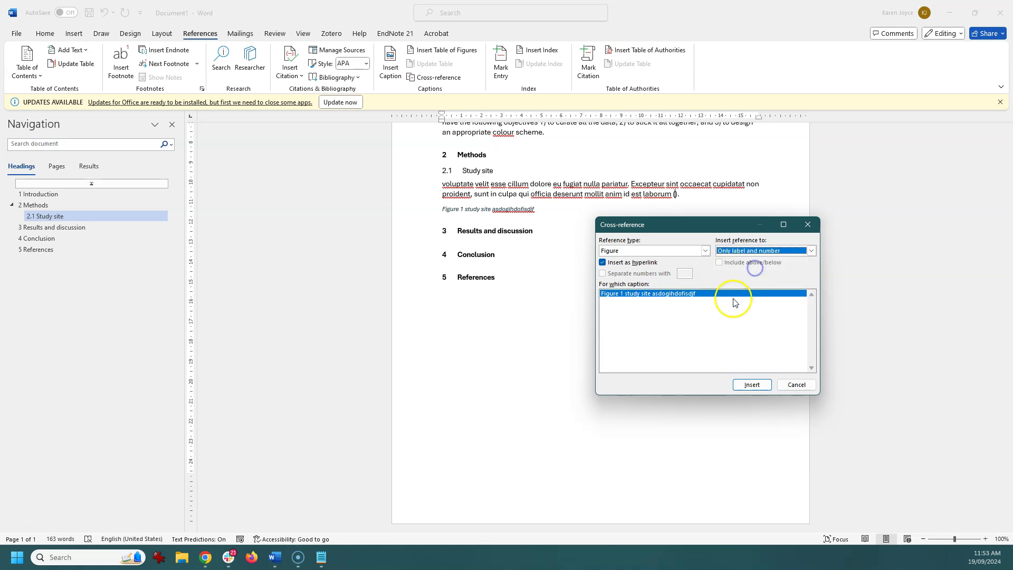
left_click(752, 386)
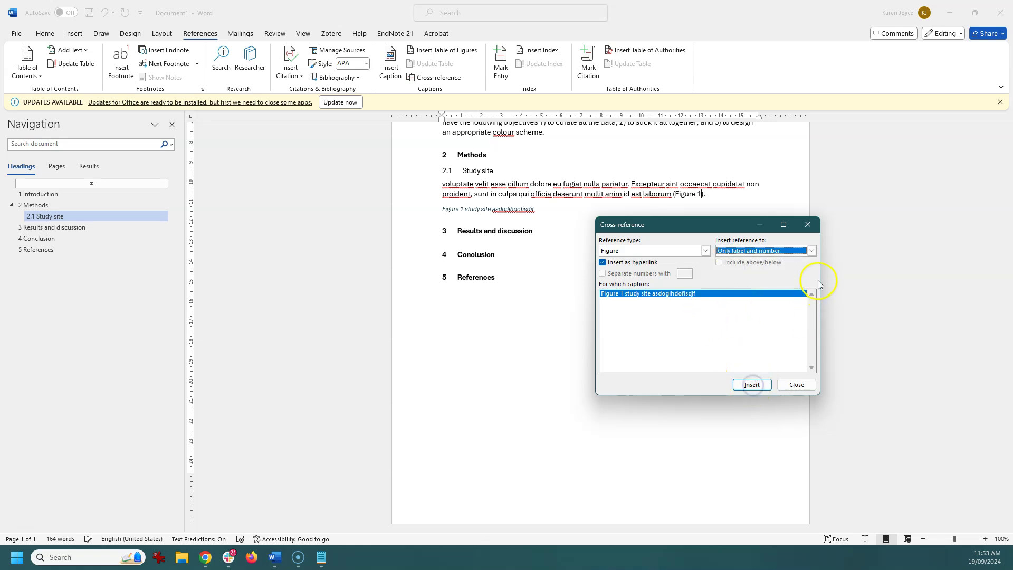
left_click(794, 383)
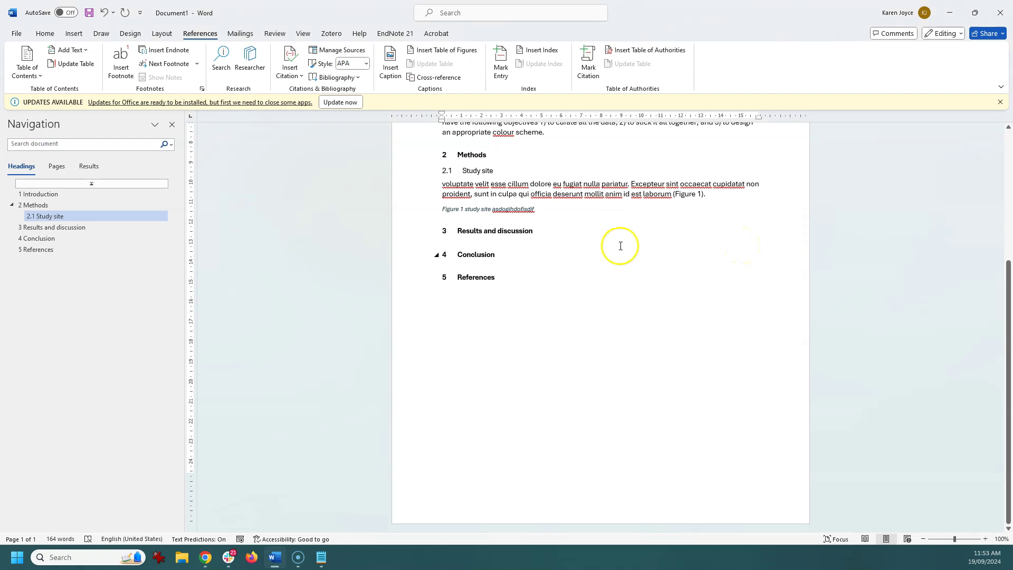
Step: Insert a new auto-numbered Figure 1 caption below the Introduction's aim paragraph
scroll(712, 208, "up", 1)
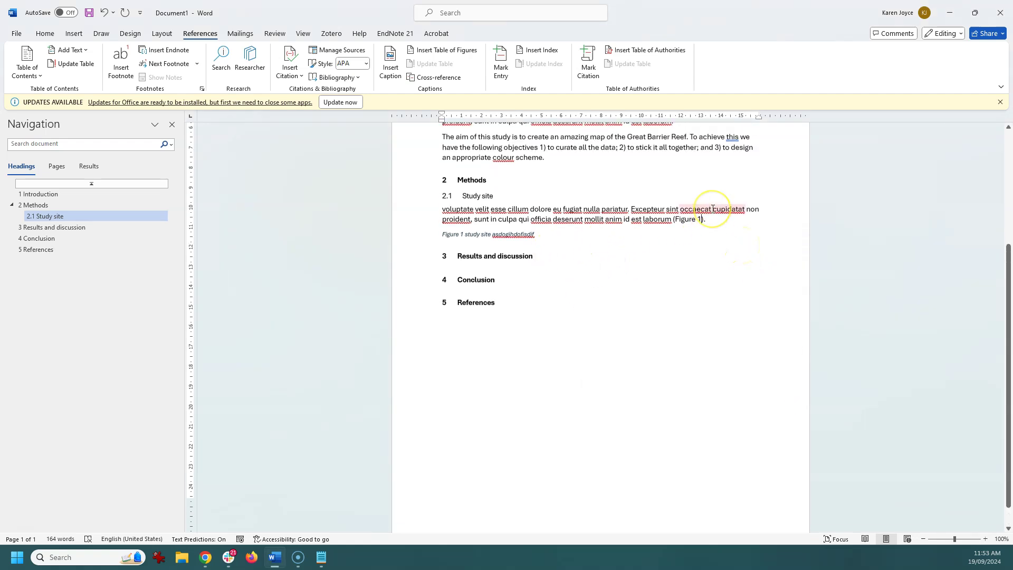
scroll(712, 209, "up", 1)
left_click(611, 180)
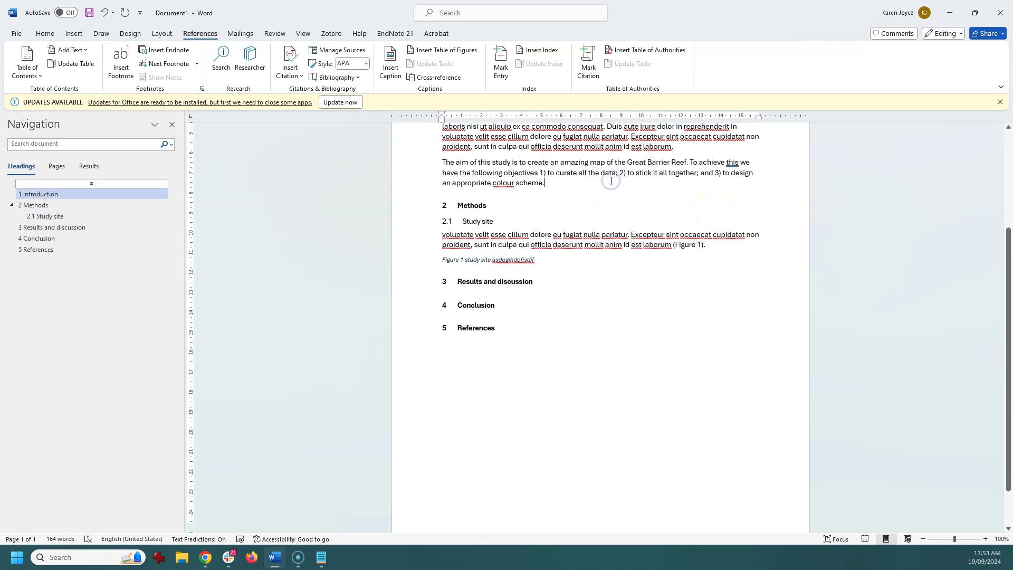
key("Return")
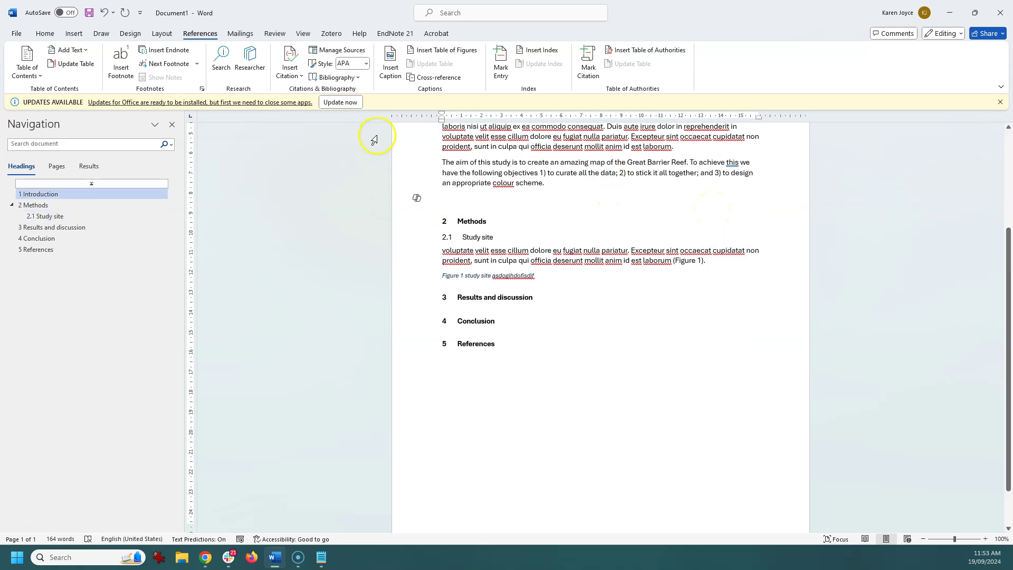
left_click(397, 55)
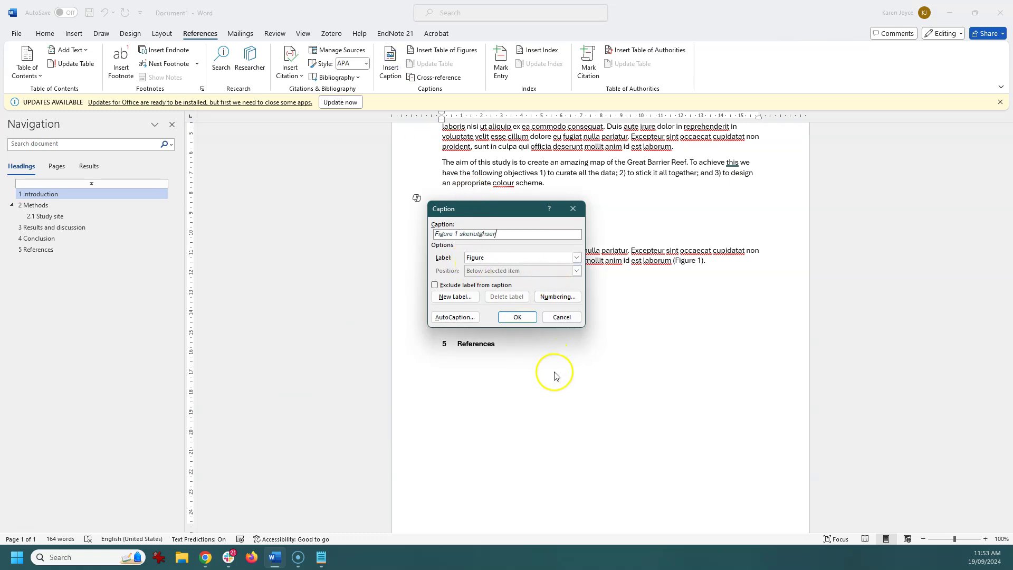
left_click(517, 316)
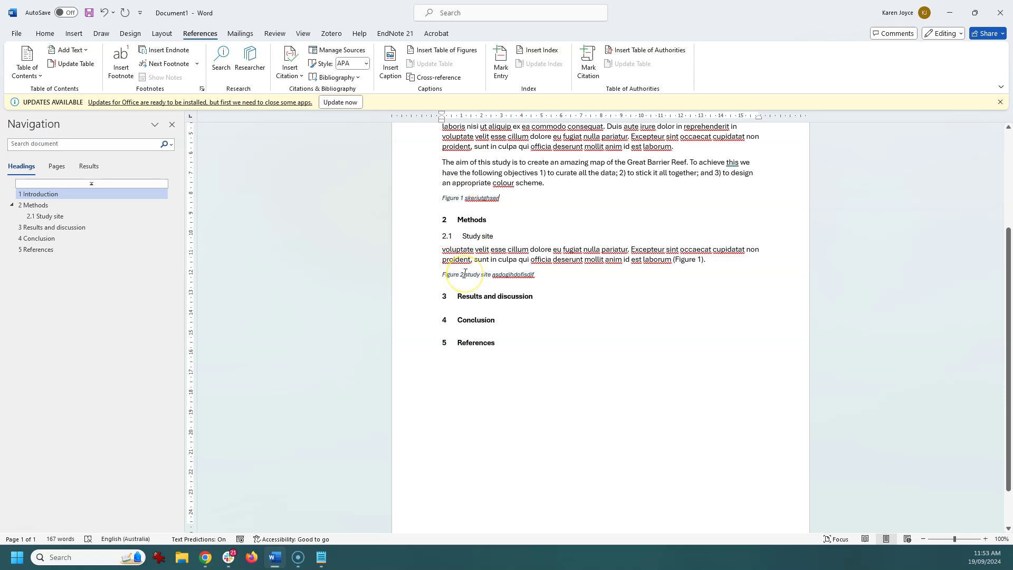
Step: Update the Study site citation field so it reads (Figure 2)
right_click(699, 261)
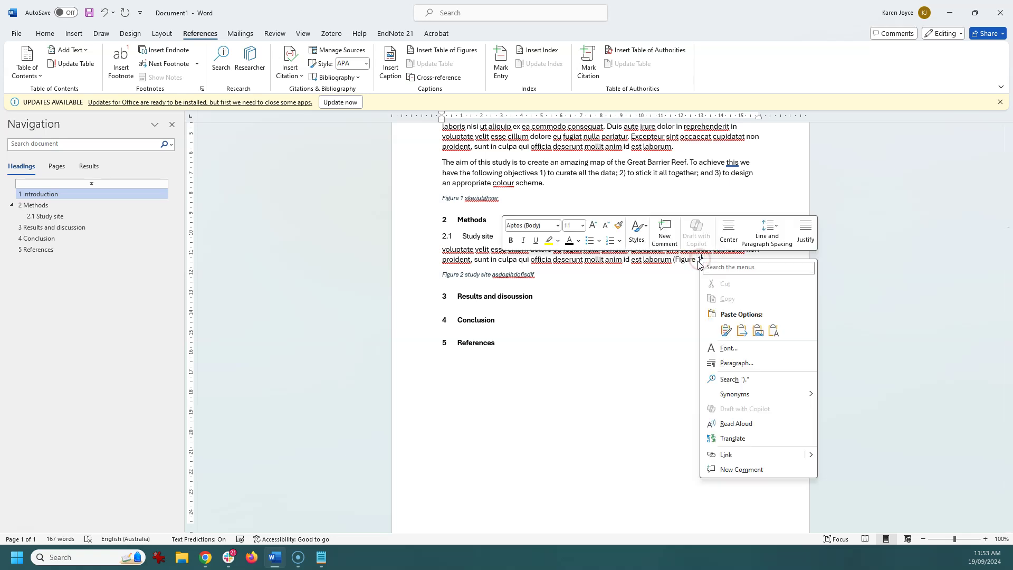
right_click(699, 261)
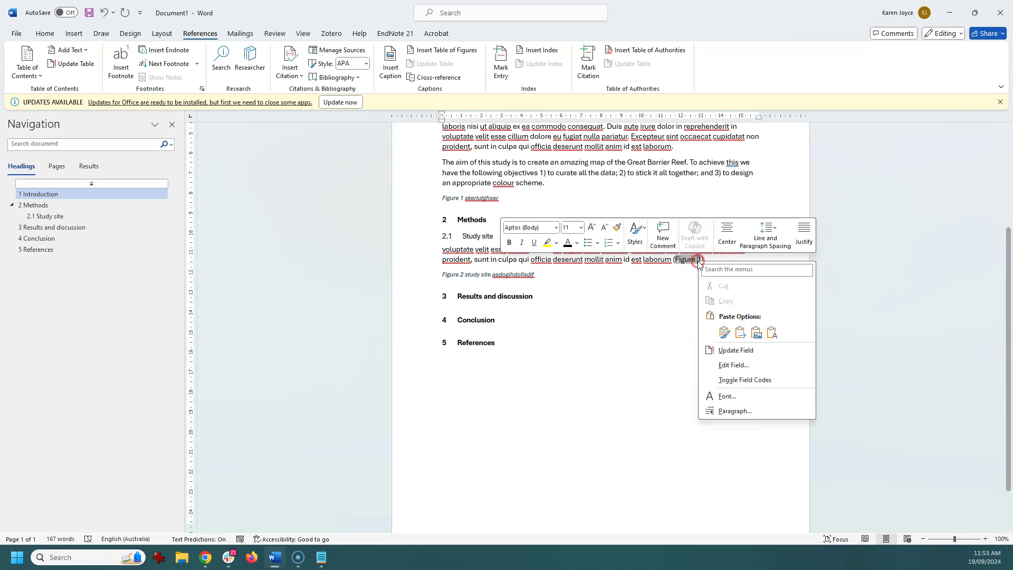
left_click(753, 350)
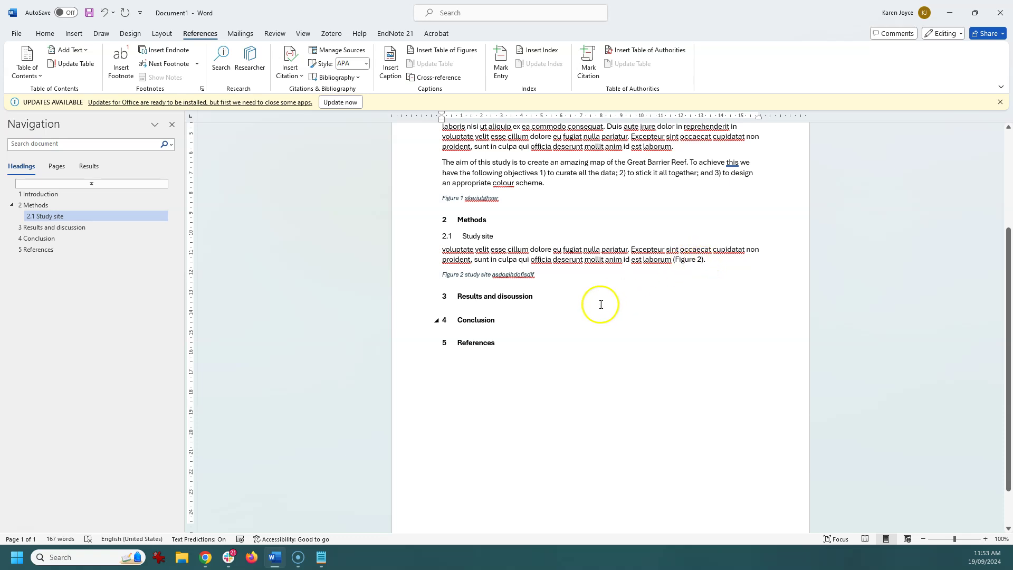
Step: Add 'Curating data' below the Figure 2 caption as the 2.2 Heading 2 subheading
left_click(577, 278)
key("ctrl+v")
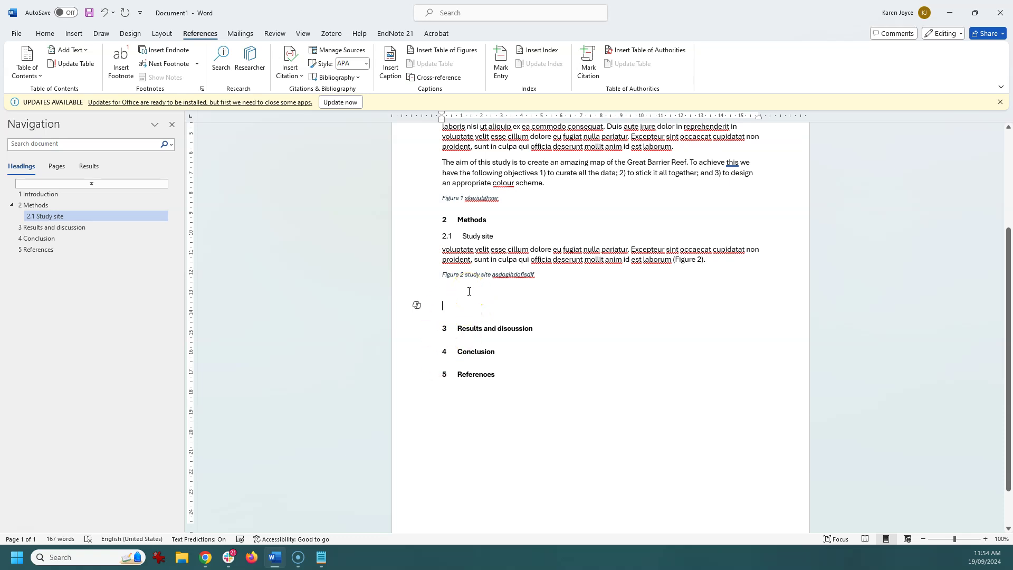
type("Curating data")
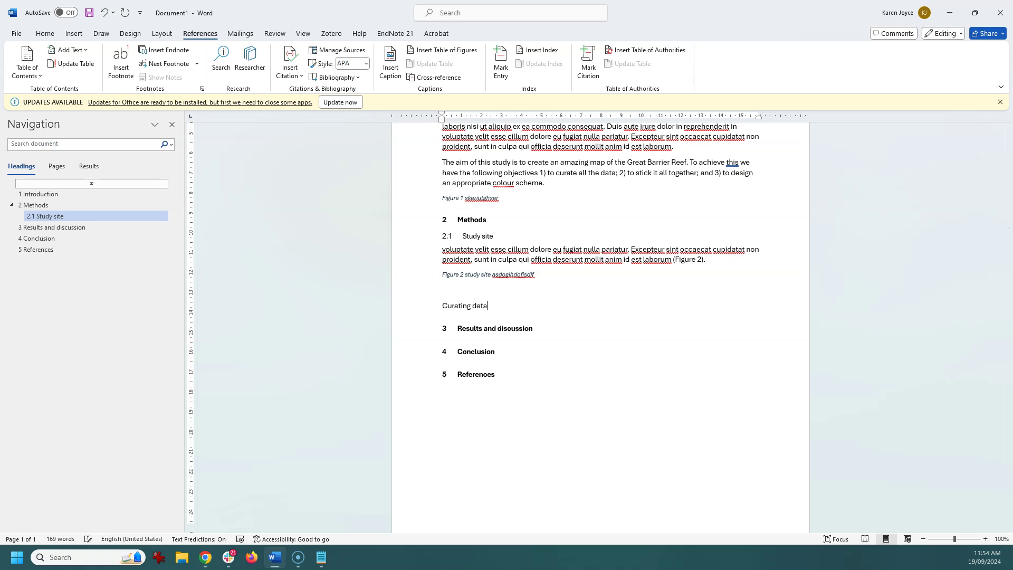
left_click_drag(487, 306, 441, 306)
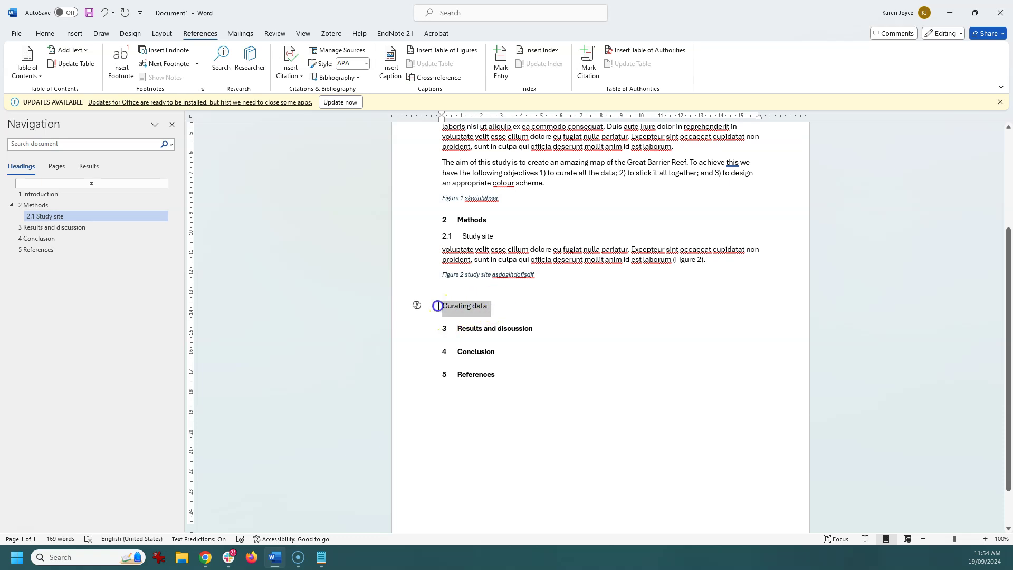
left_click(47, 34)
left_click(556, 64)
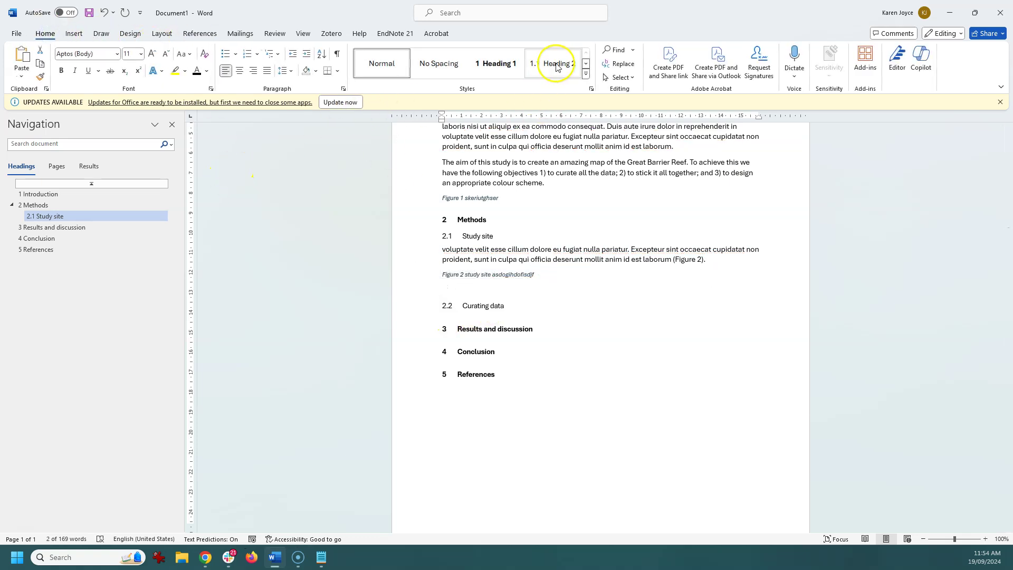
left_click(518, 305)
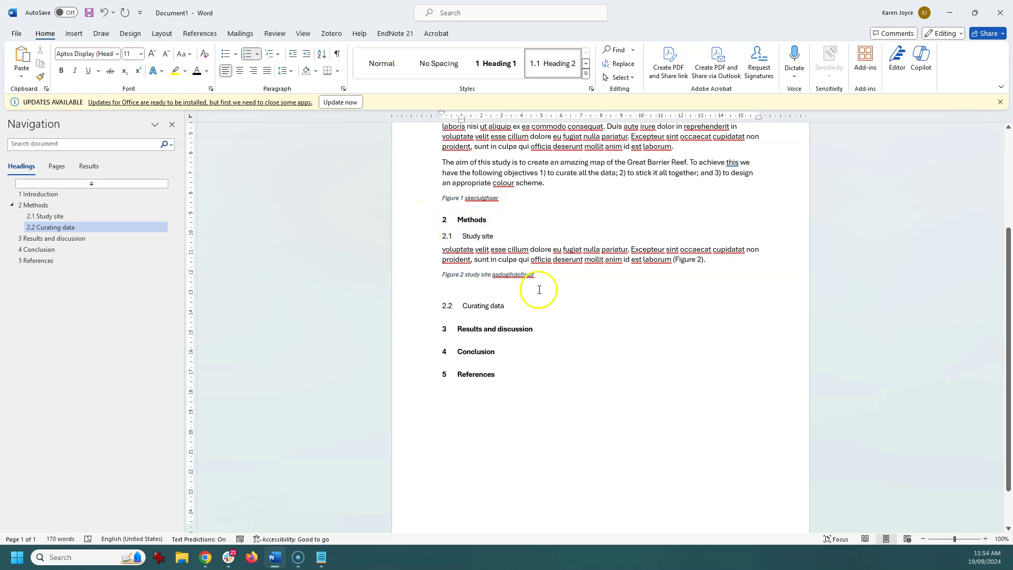
Step: Add plain lines 'Sticking together' and 'Designing a colour scheme' under 2.2
key("Return")
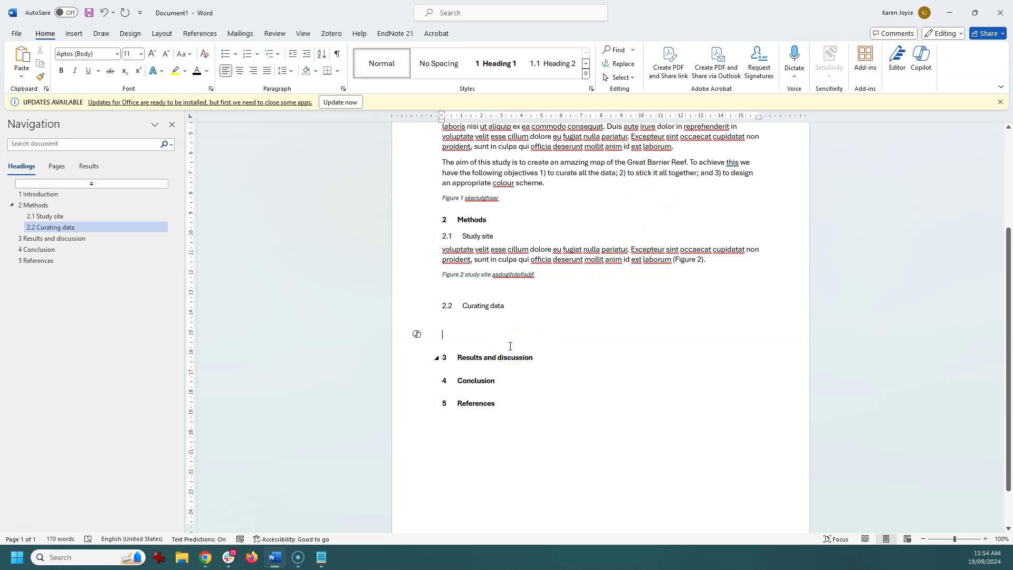
type("Sti")
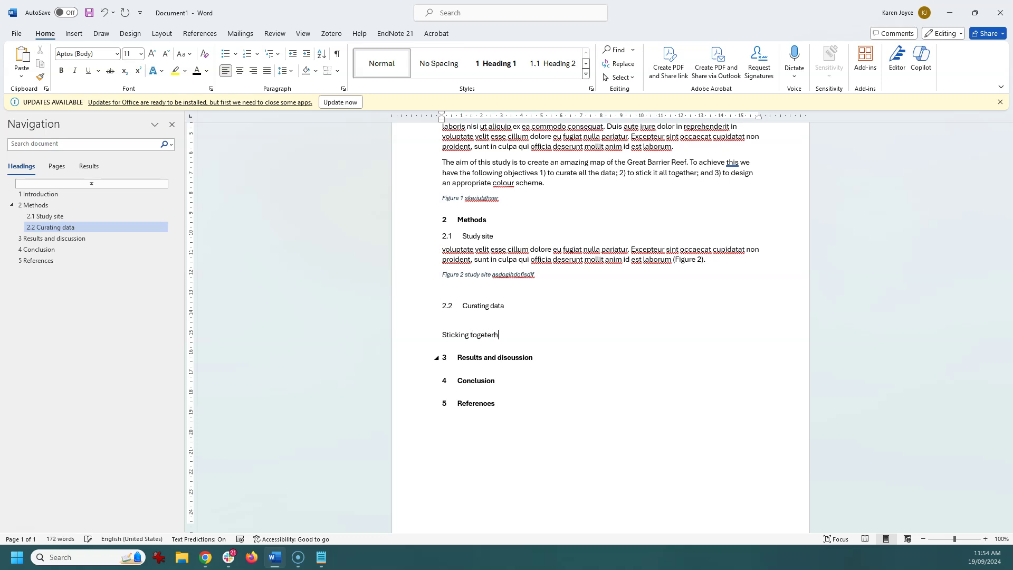
type("cking together")
key("Return")
key("Return")
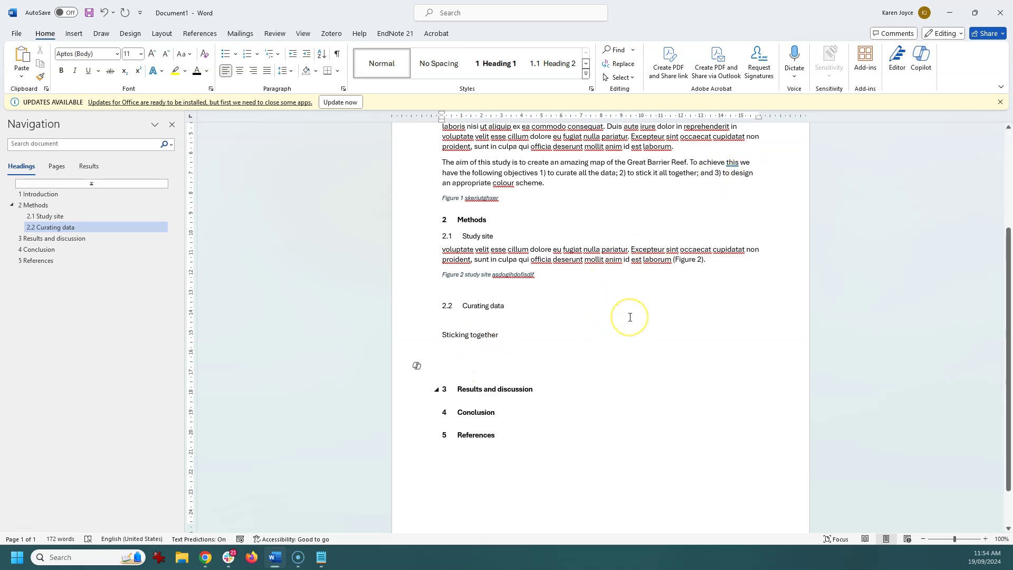
type("Designing a colour scheme")
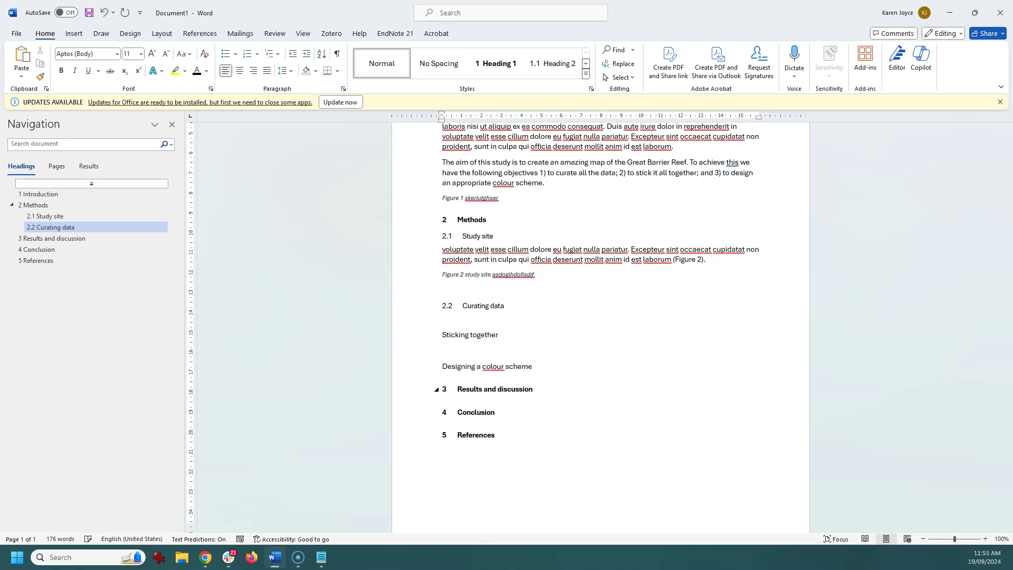
Step: Apply Heading 2 to 'Sticking together' and 'Designing a colour scheme', numbering them 2.3 and 2.4
left_click(458, 335)
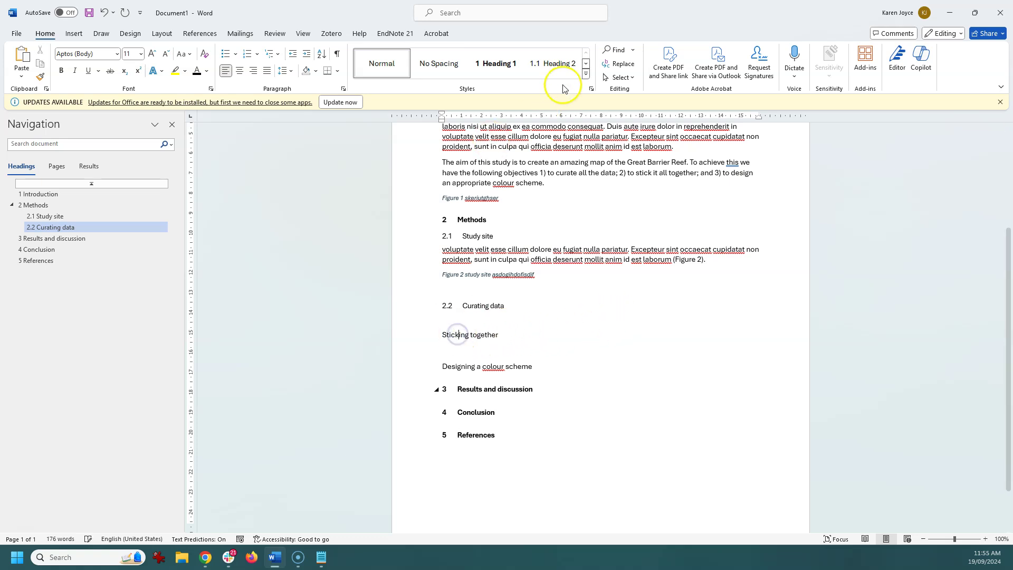
left_click(554, 66)
left_click(457, 364)
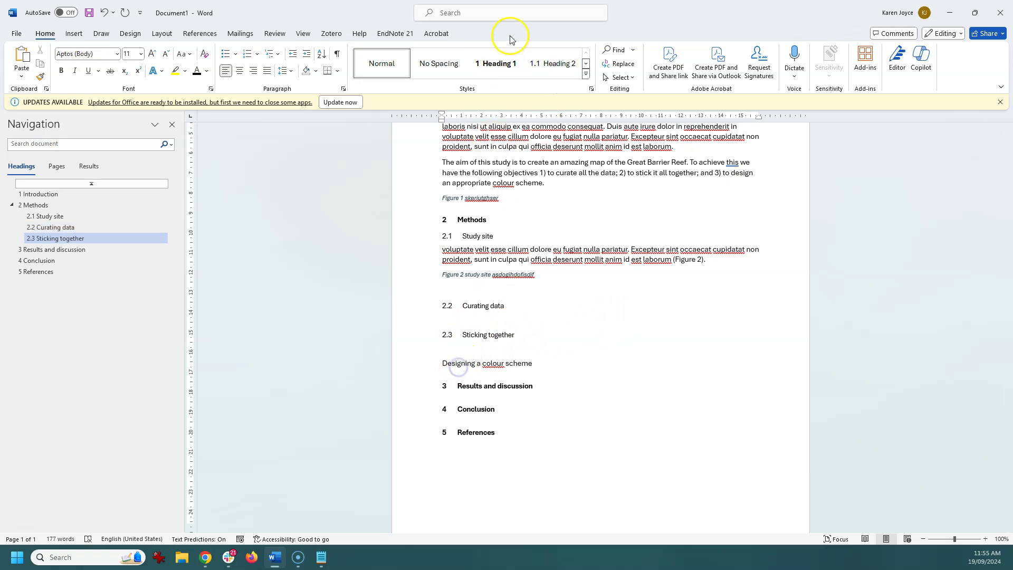
left_click(533, 66)
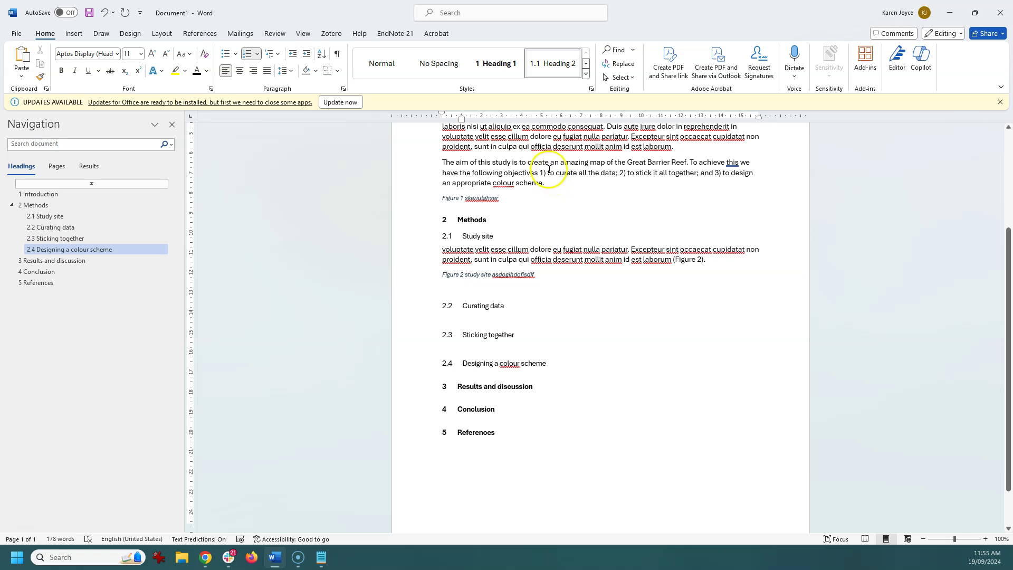
left_click_drag(547, 172, 615, 172)
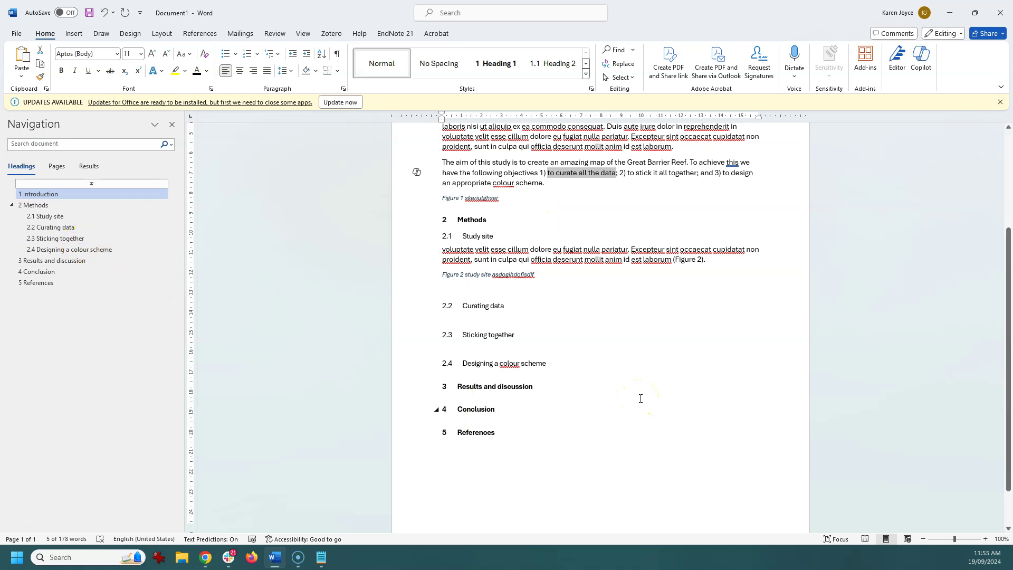
Step: Copy Methods subheadings 2.2–2.4 and paste them as a new paragraph under Results and discussion
left_click(556, 365)
left_click_drag(556, 365, 470, 306)
key("ctrl+c")
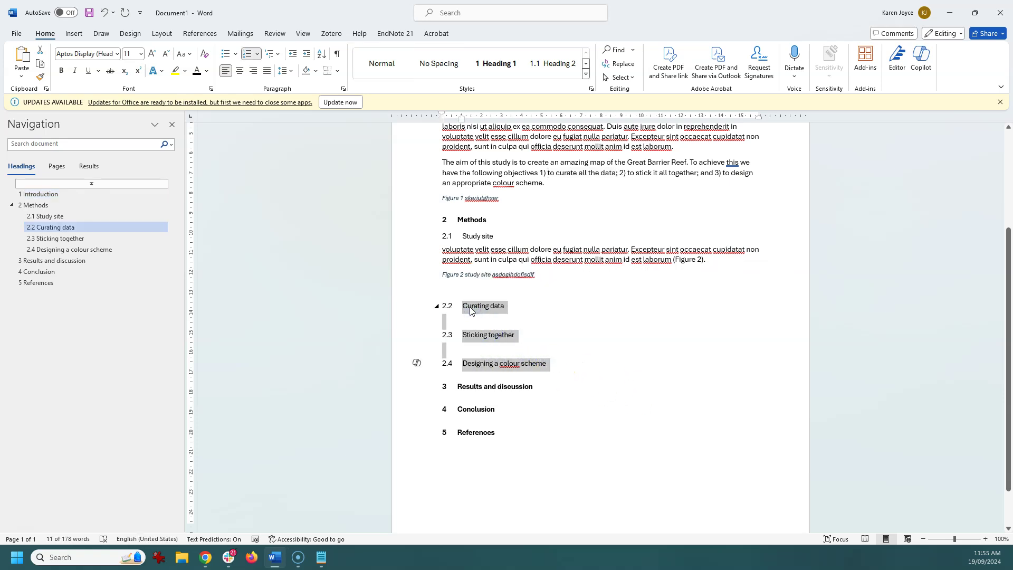
left_click(551, 387)
key("Return")
key("ctrl+v")
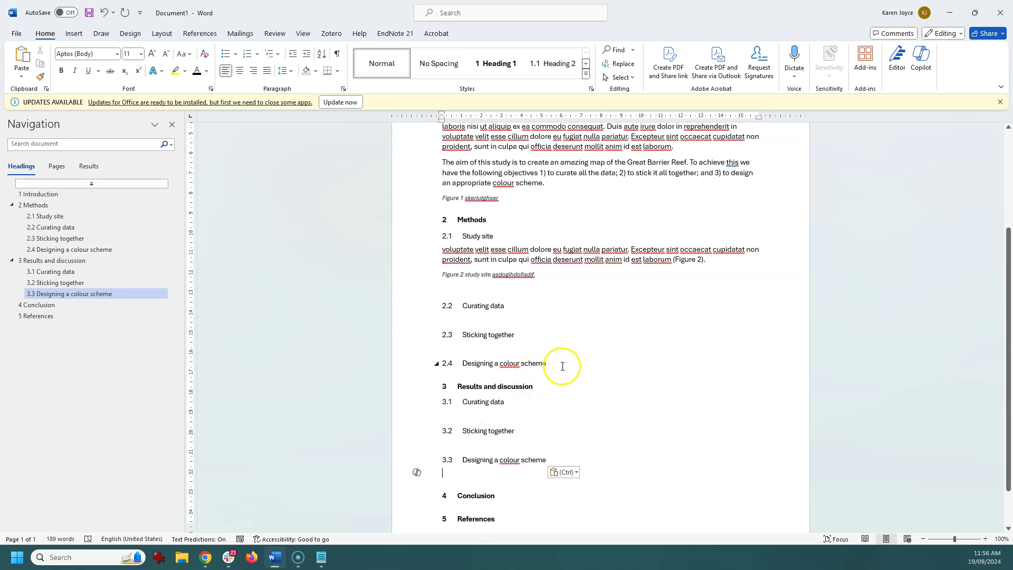
Step: Reselect headings 2.2–2.4, then place the cursor below heading 3.1 under Results and discussion
left_click_drag(559, 364, 448, 311)
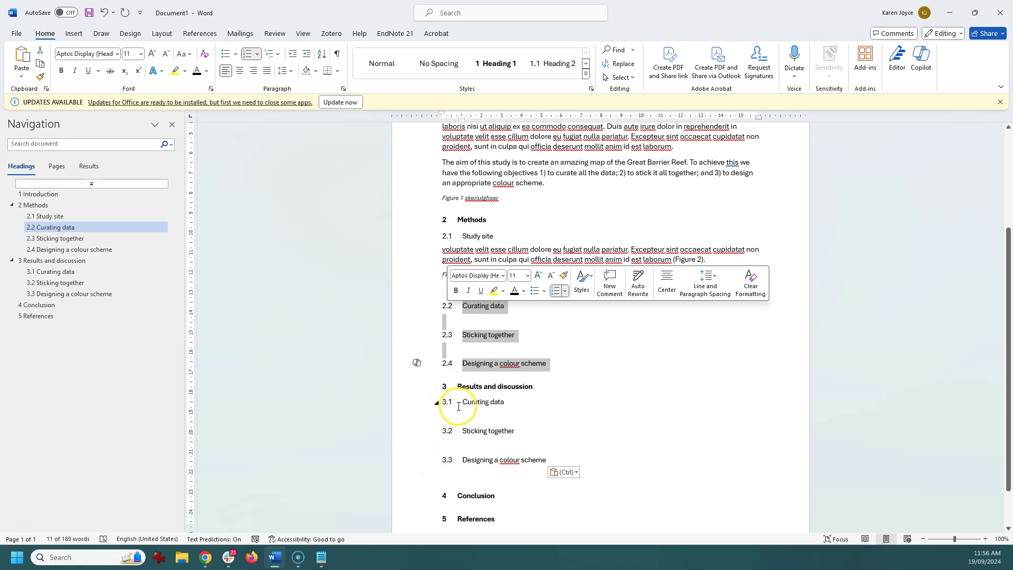
left_click(502, 413)
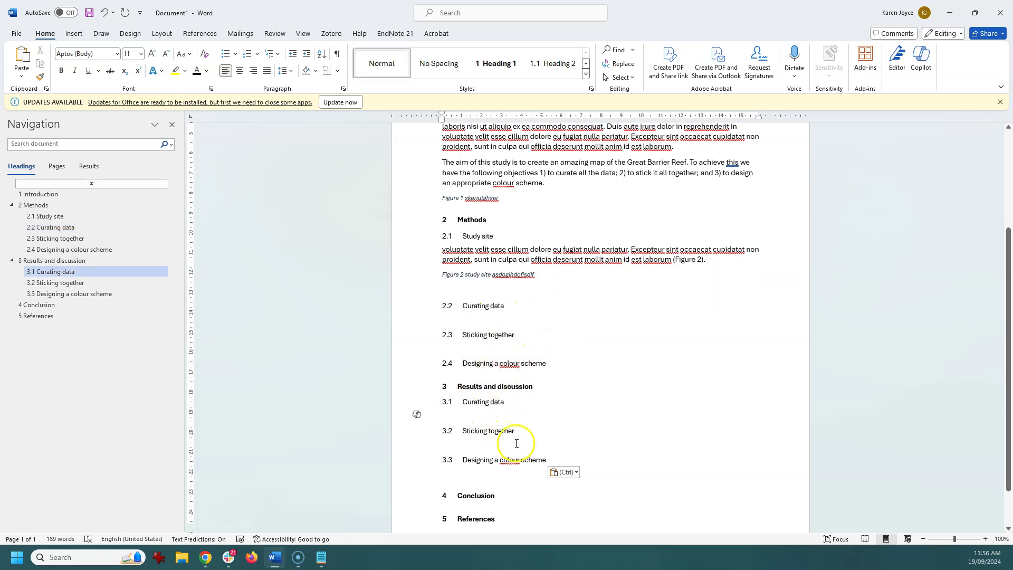
left_click(543, 445)
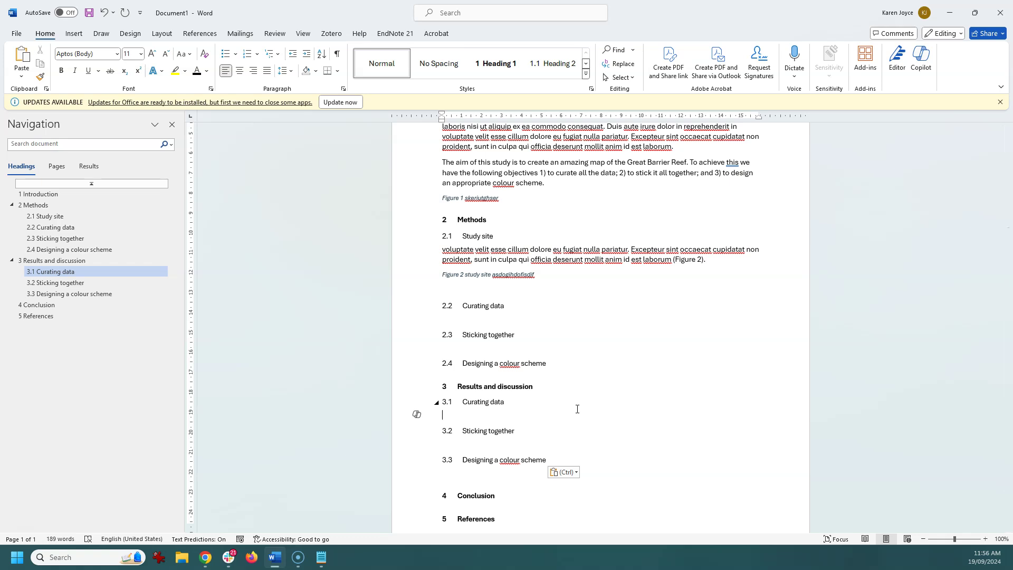
scroll(585, 382, "up", 3)
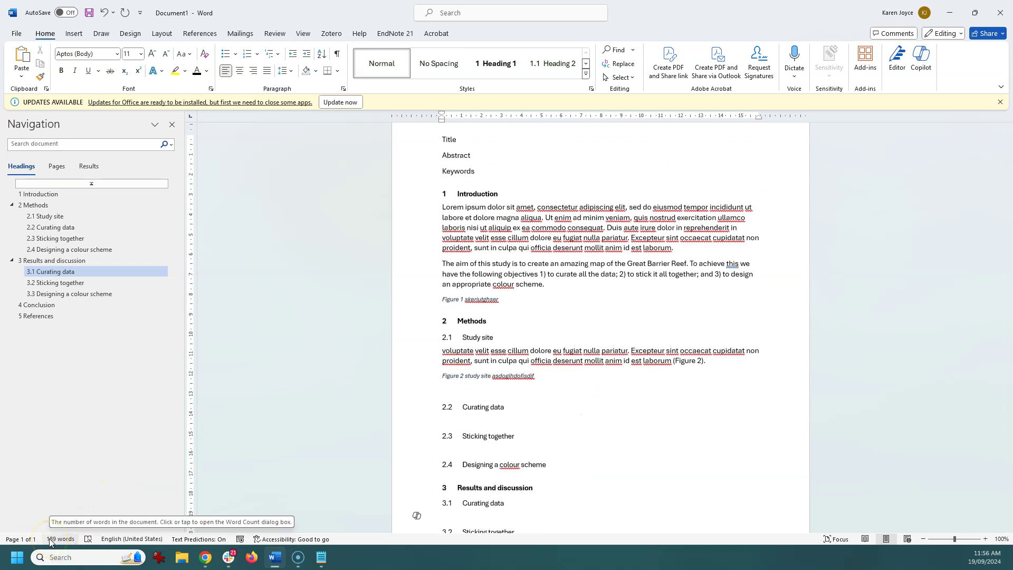
scroll(648, 420, "up", 2)
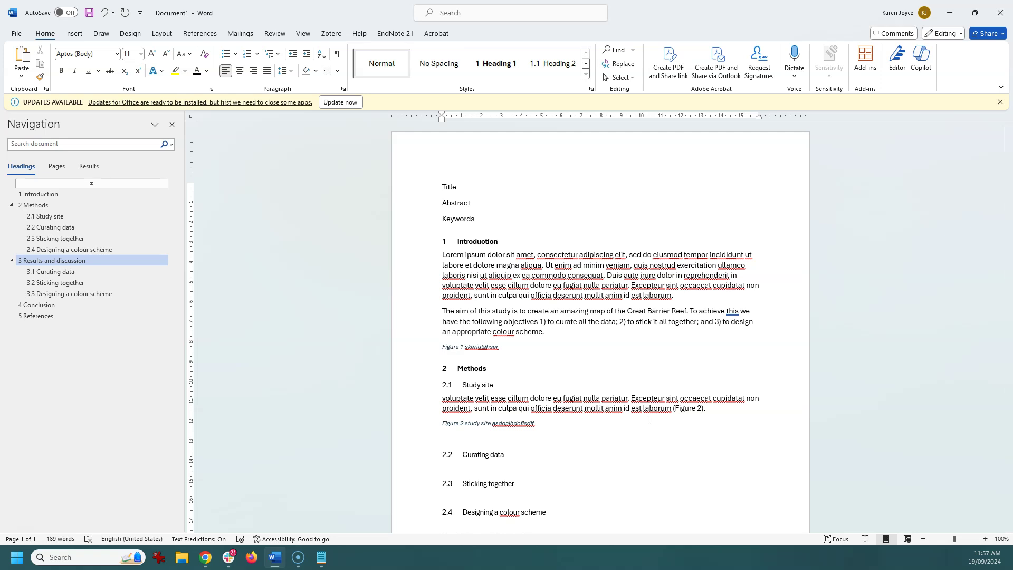
scroll(649, 419, "down", 2)
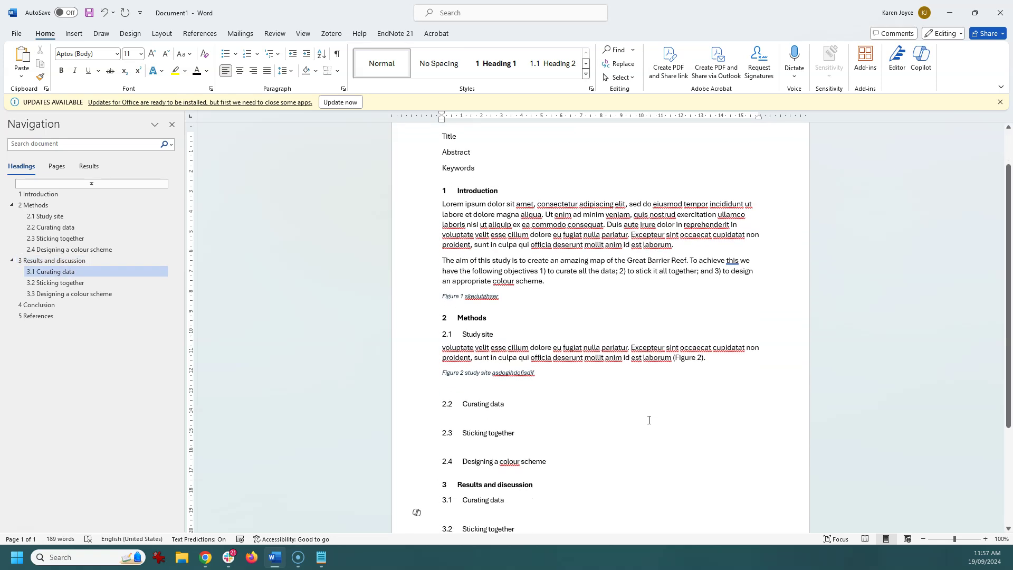